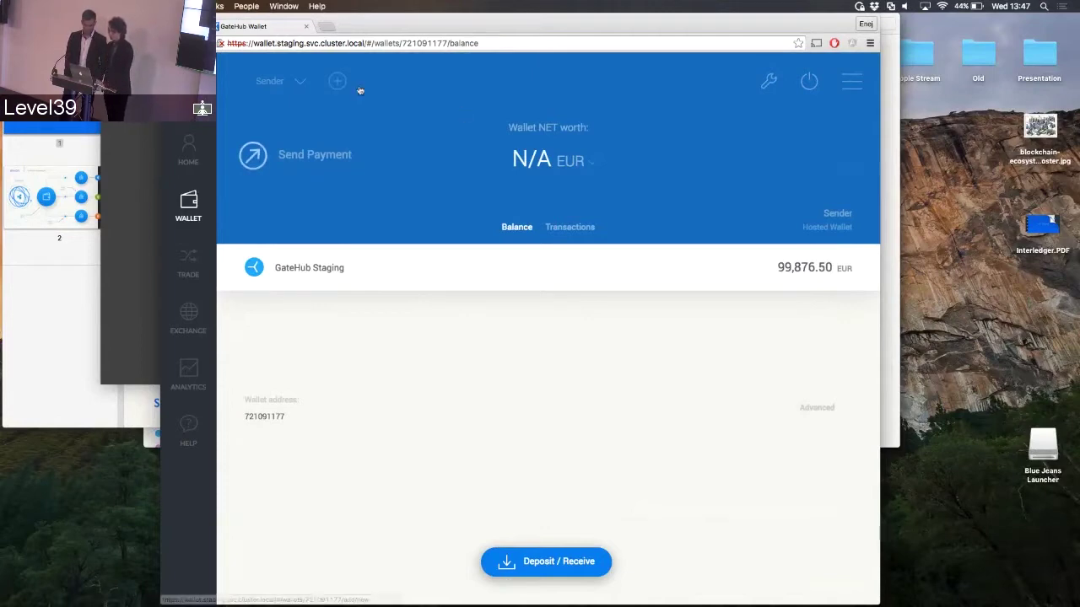
Place the Bitstamp account window beside the GateHub wallet window.
left_click_drag(470, 26, 302, 23)
left_click_drag(750, 30, 904, 33)
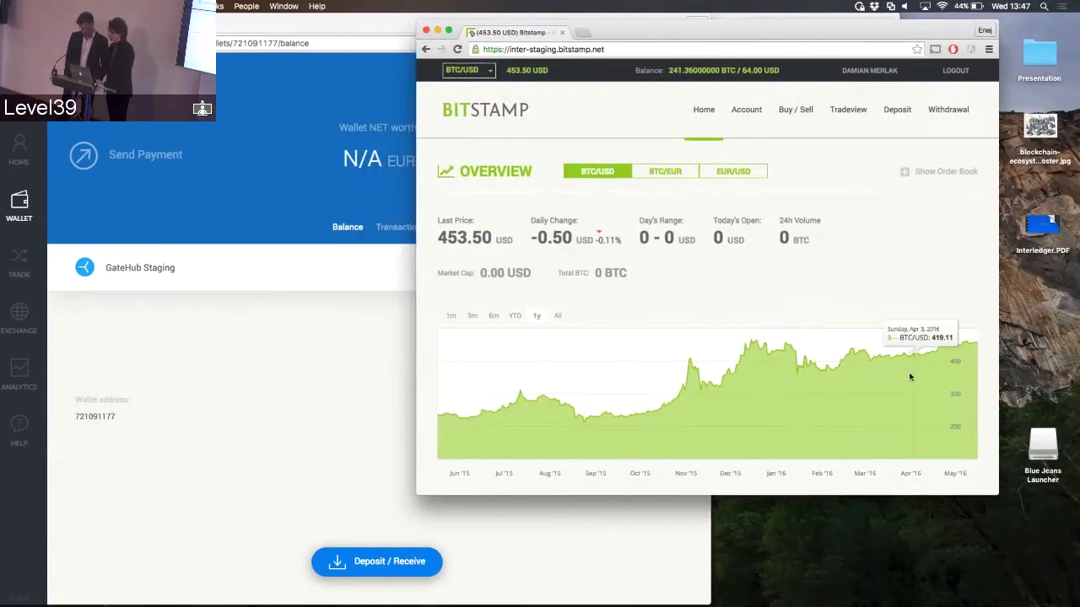
left_click(853, 503)
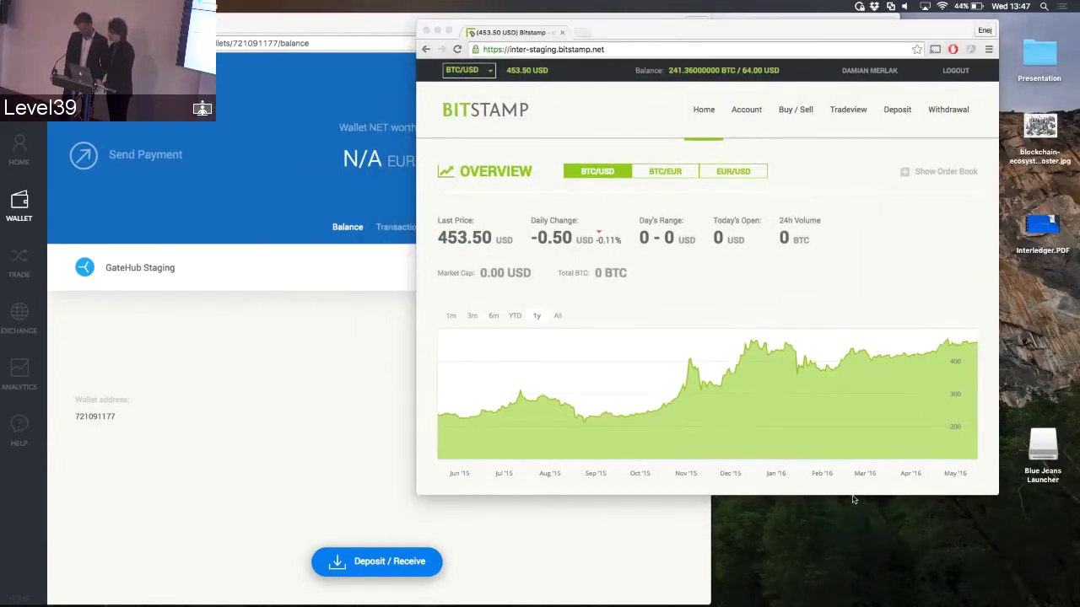
Compare the GateHub wallet balance with the Bitstamp account's 64.00 USD balance.
left_click(357, 438)
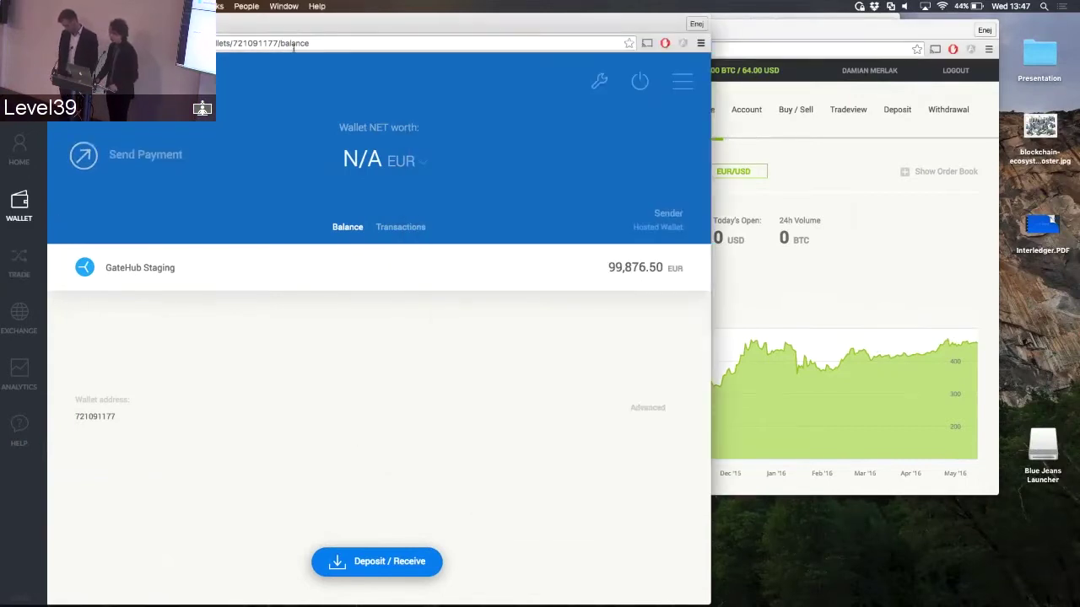
left_click(911, 262)
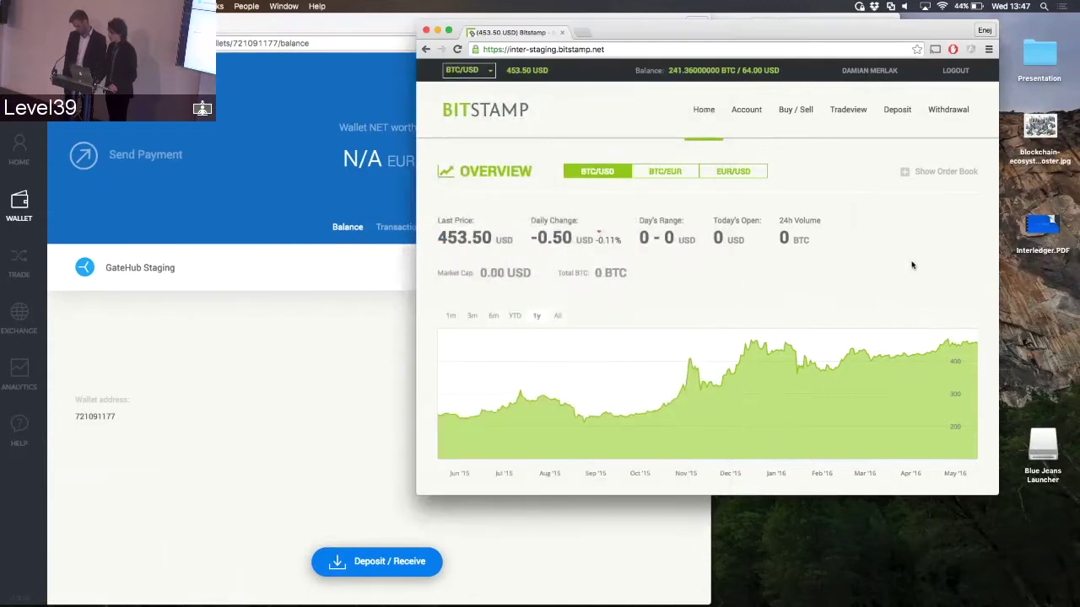
left_click(238, 186)
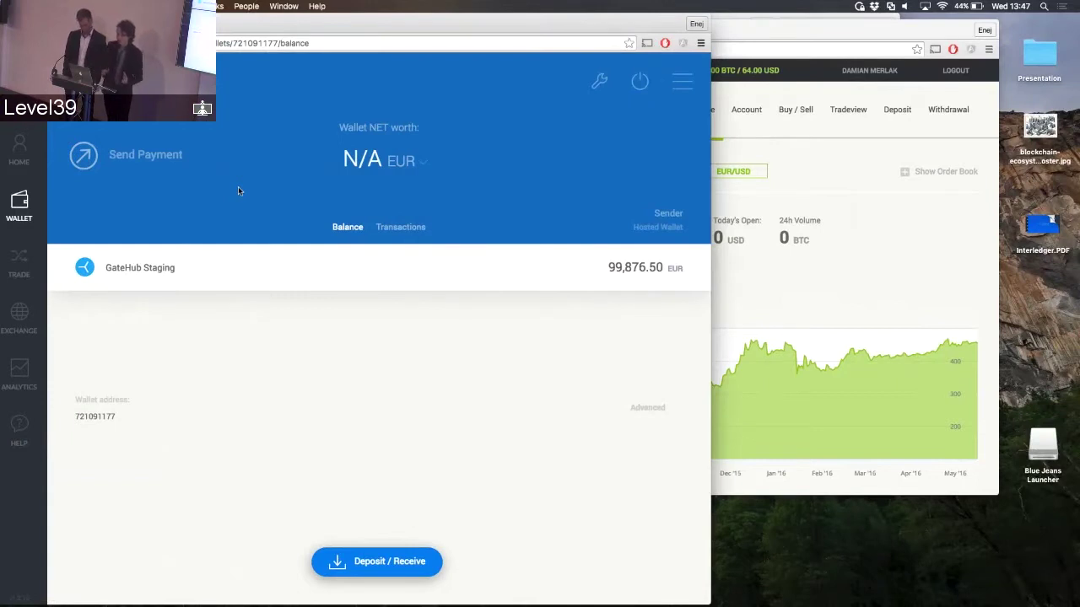
left_click(861, 261)
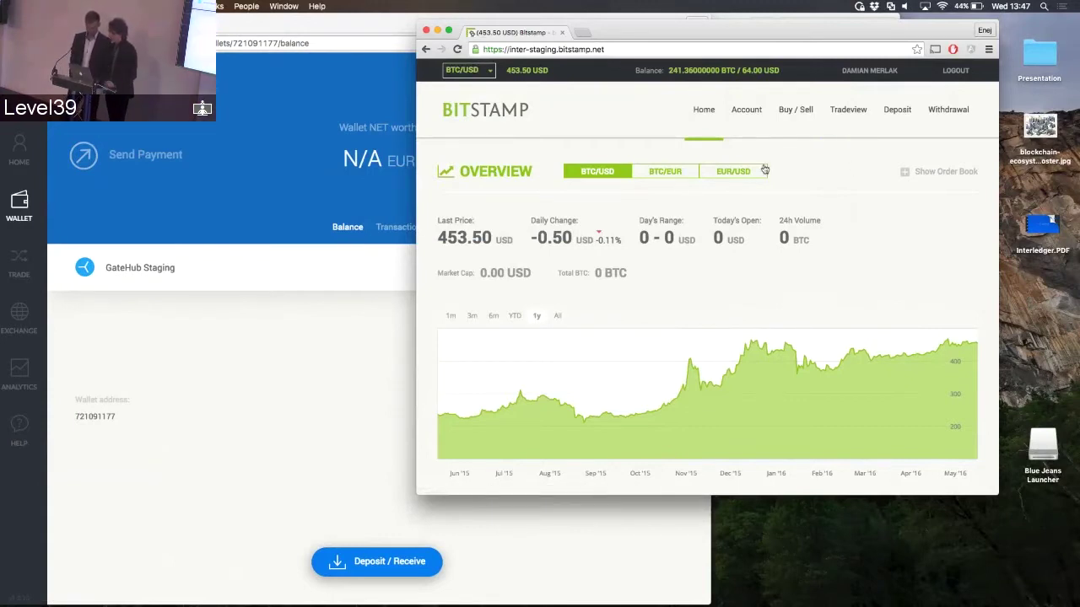
left_click(308, 137)
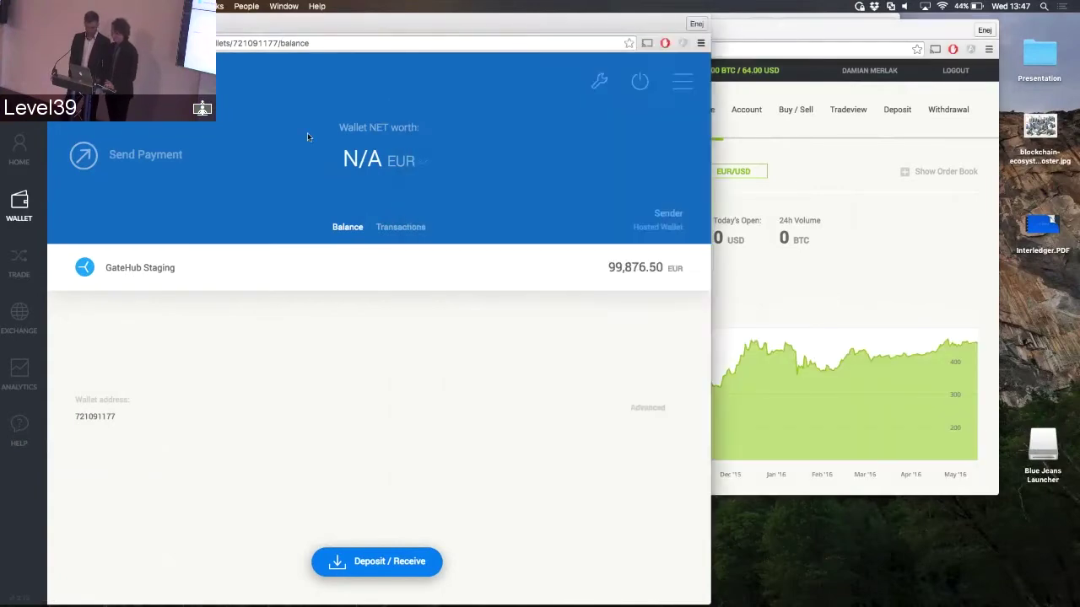
Send 10 USD over Interledger to the Bitstamp recipient, raising Bitstamp to 74.00 USD.
left_click(127, 156)
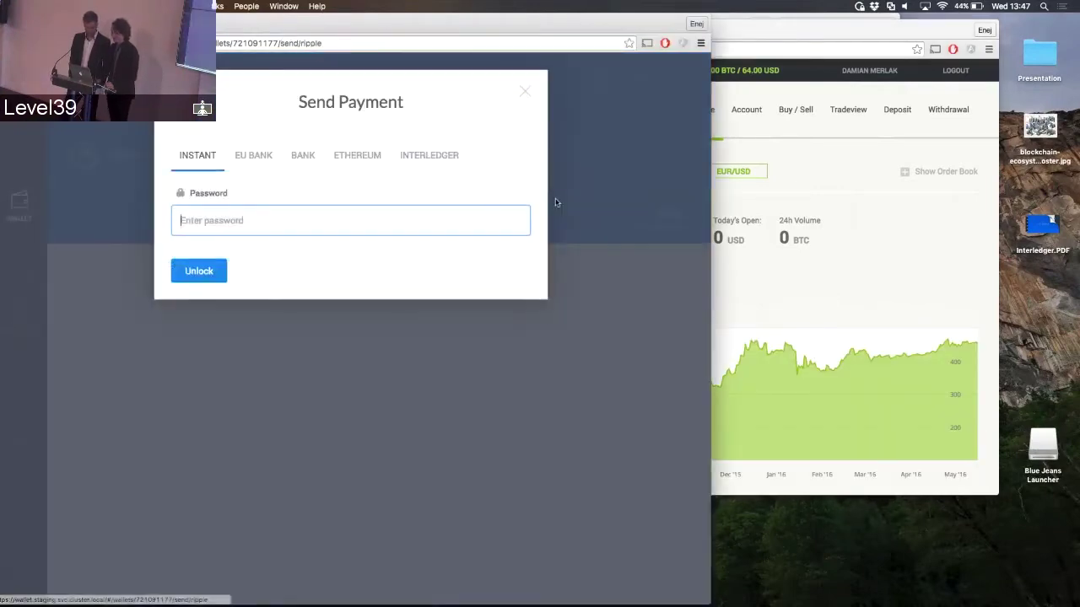
left_click(446, 161)
left_click(393, 217)
type("damijan")
key("Tab")
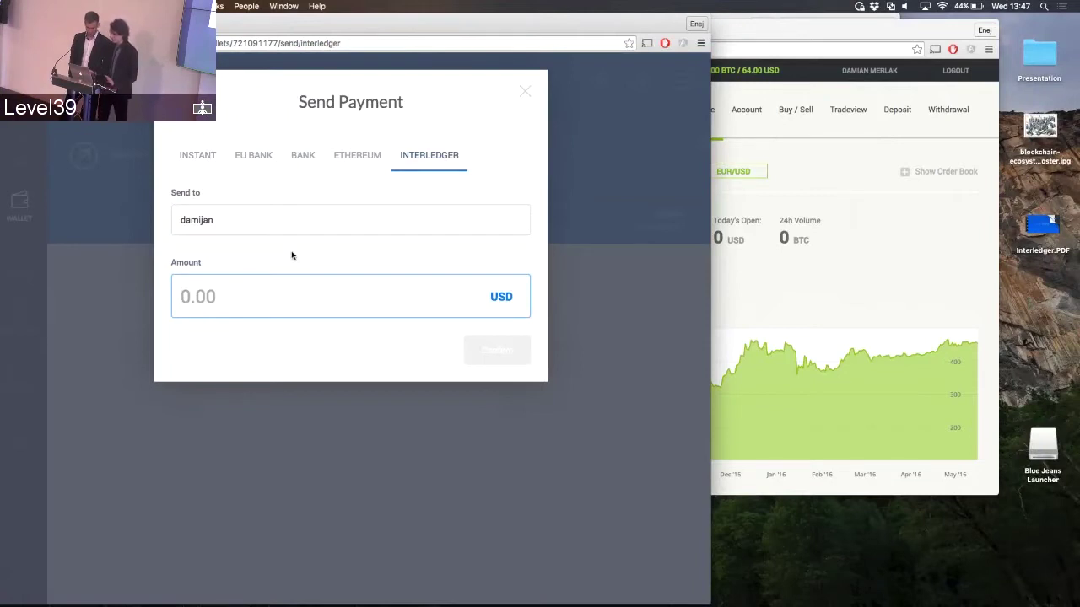
type("10")
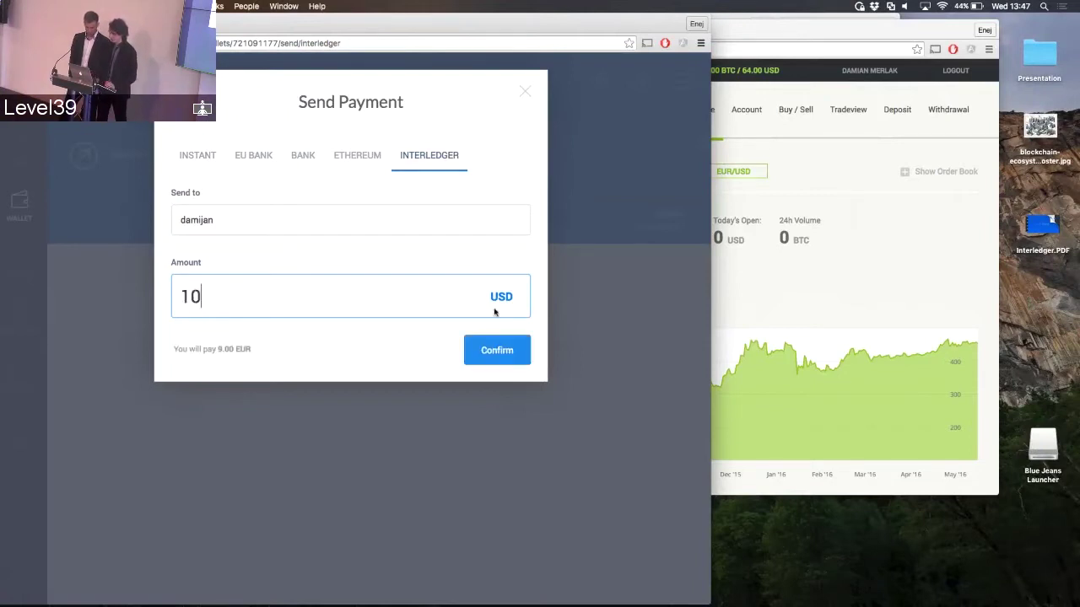
left_click(745, 278)
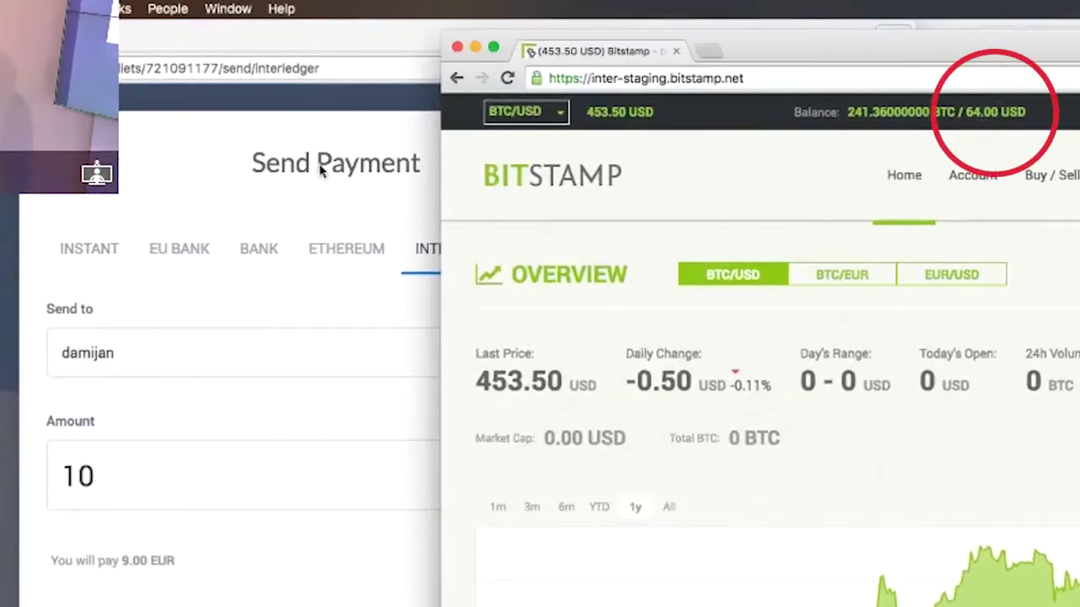
left_click(323, 169)
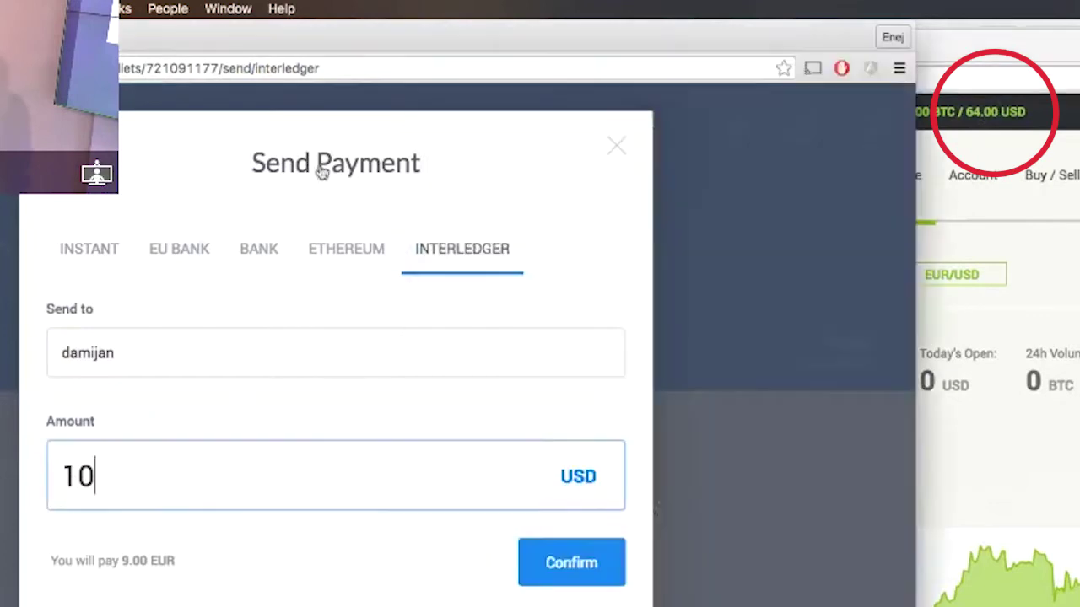
left_click(616, 580)
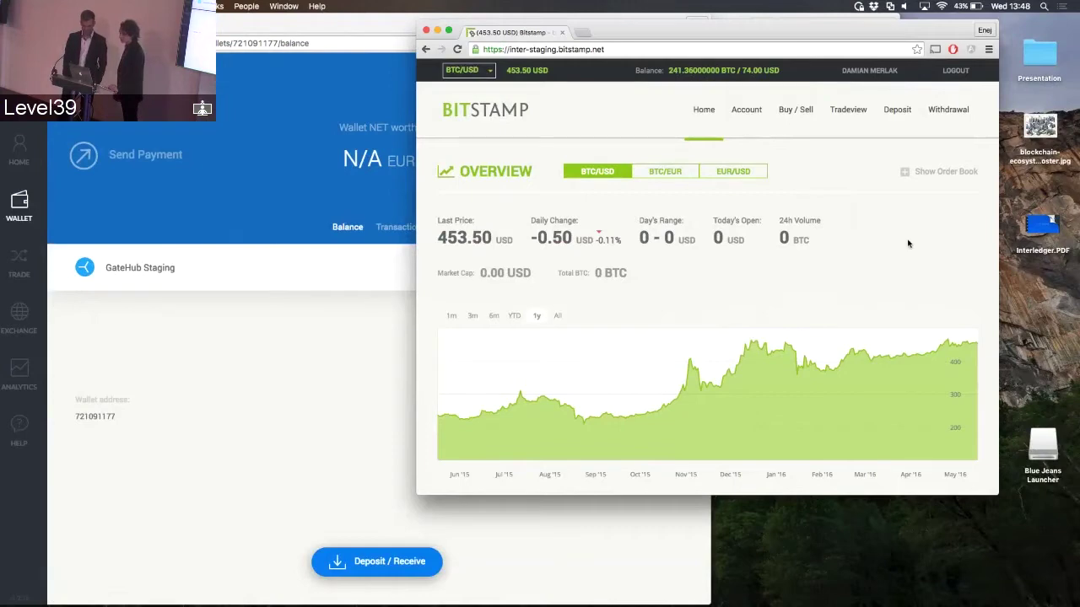
Start a fresh Interledger Send Payment form with the cursor in Send to.
left_click(170, 162)
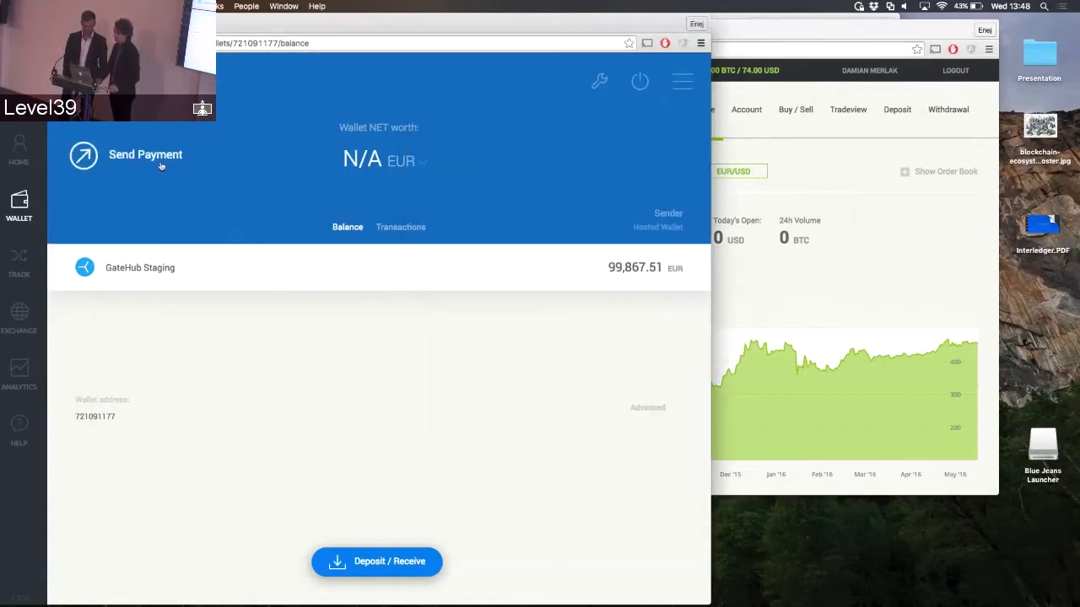
left_click(161, 166)
left_click(432, 158)
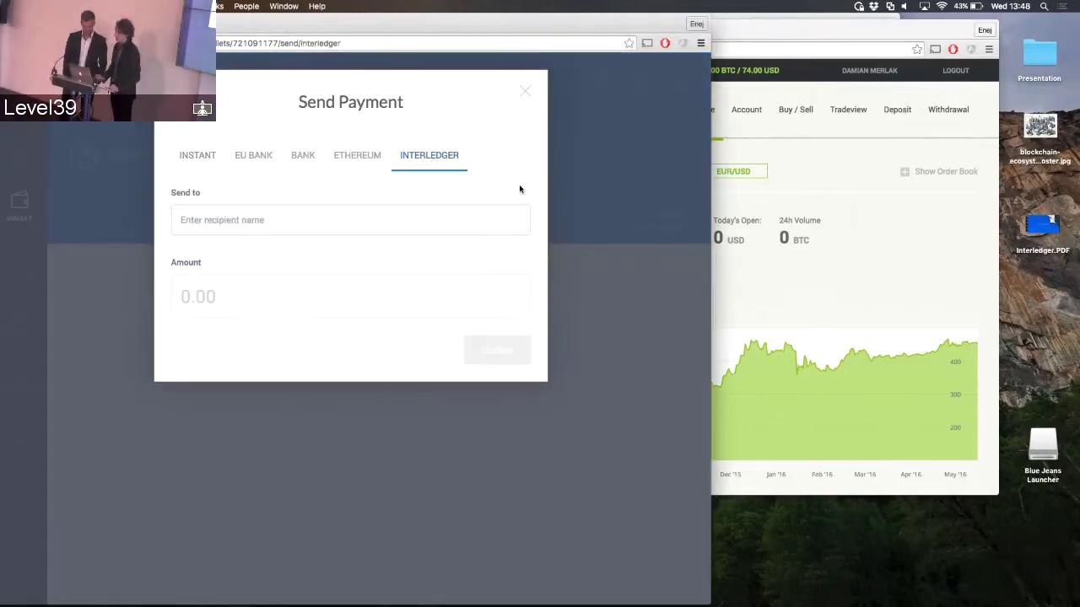
left_click(455, 212)
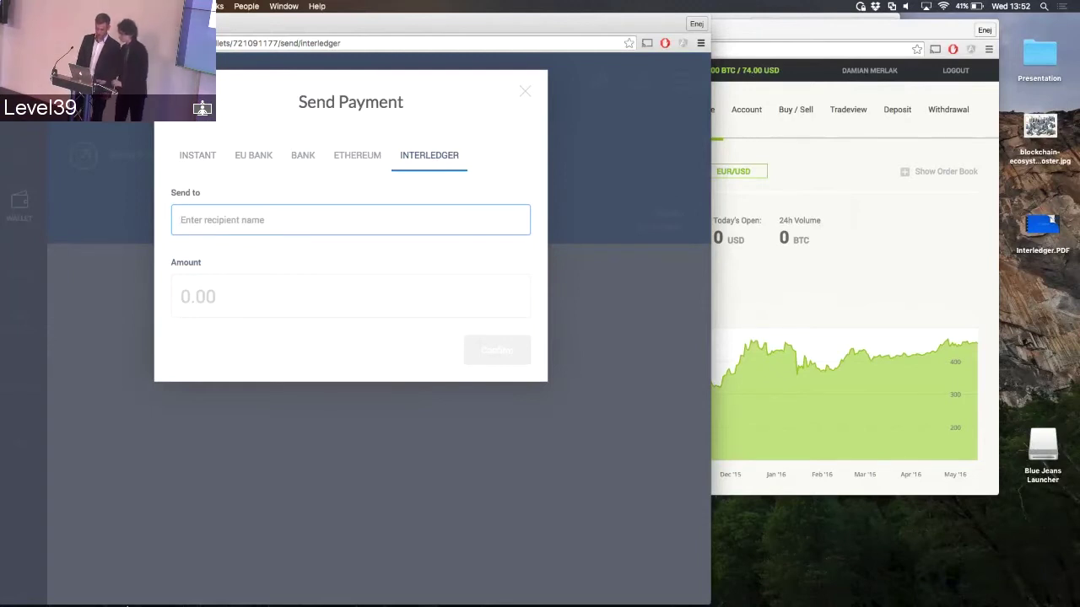
Reconnect HipChat and open the direct conversation with the teammate.
mouse_move(390, 599)
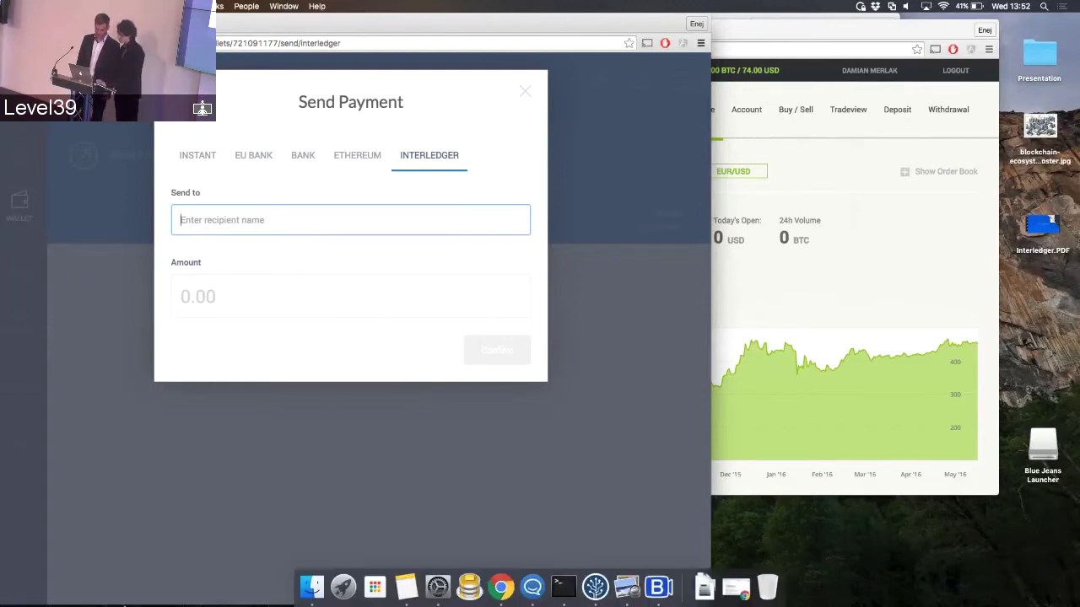
left_click(532, 587)
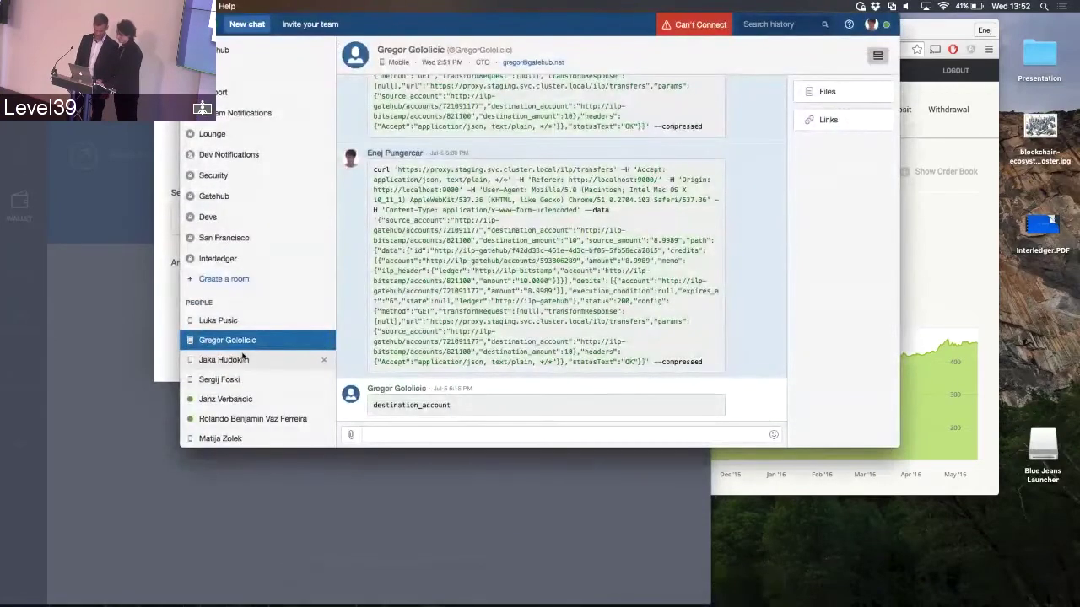
left_click(273, 359)
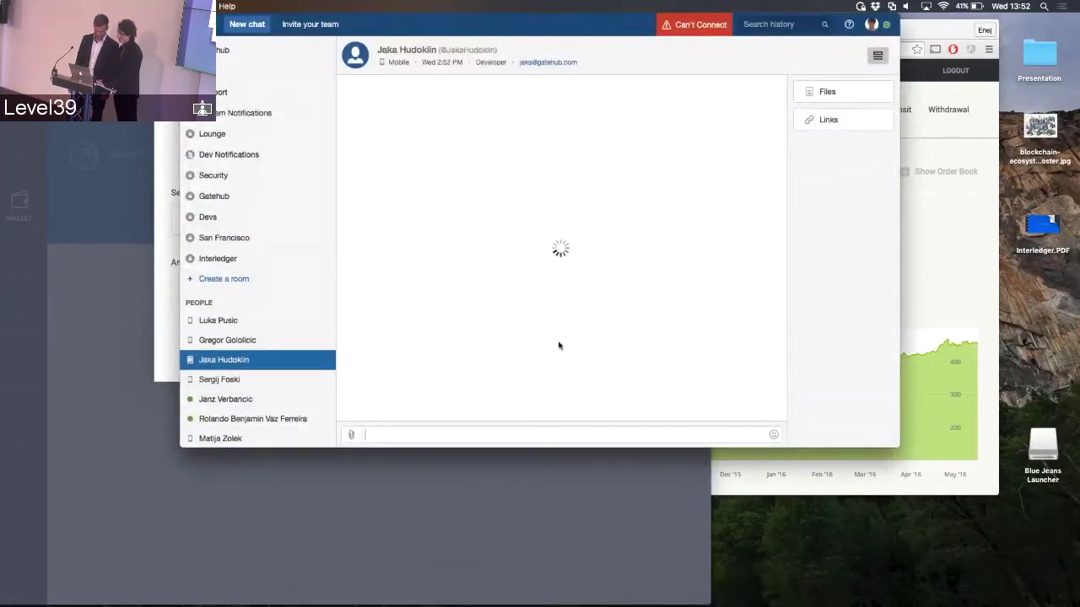
left_click(690, 25)
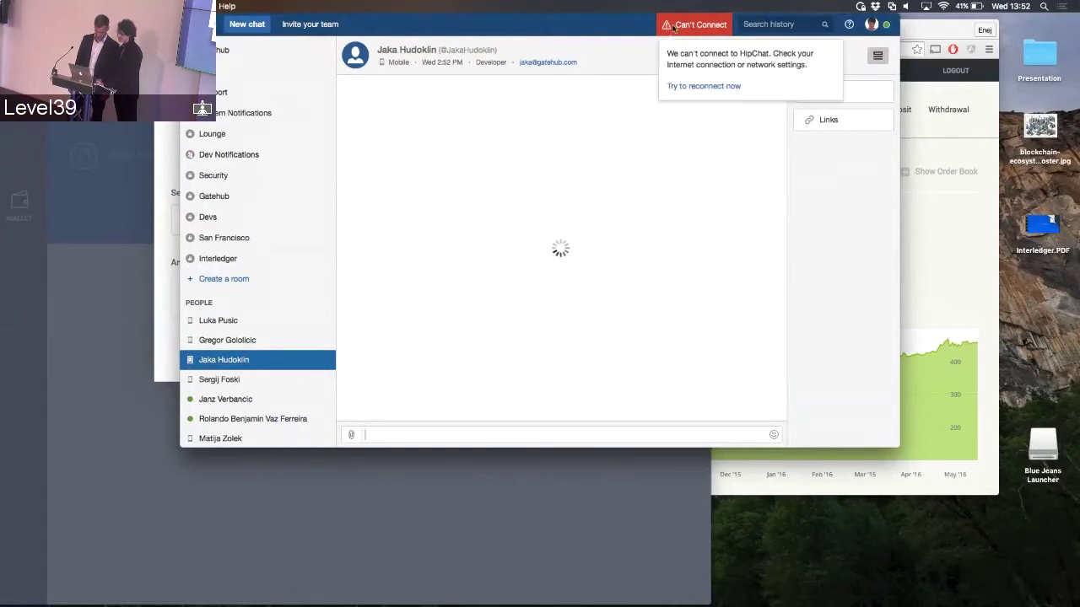
left_click(703, 86)
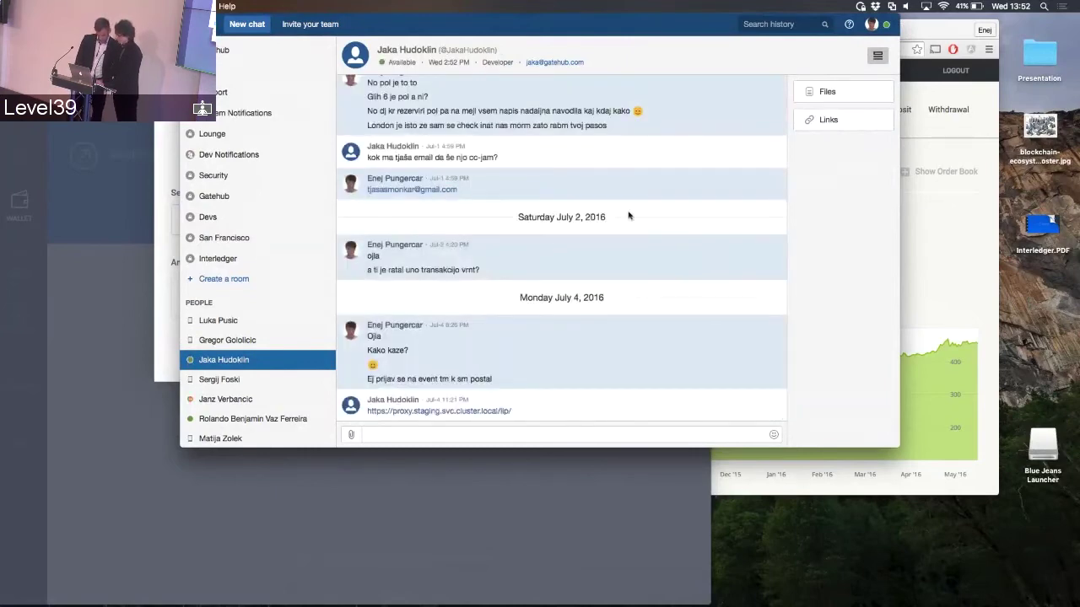
scroll(549, 379, "down", 2)
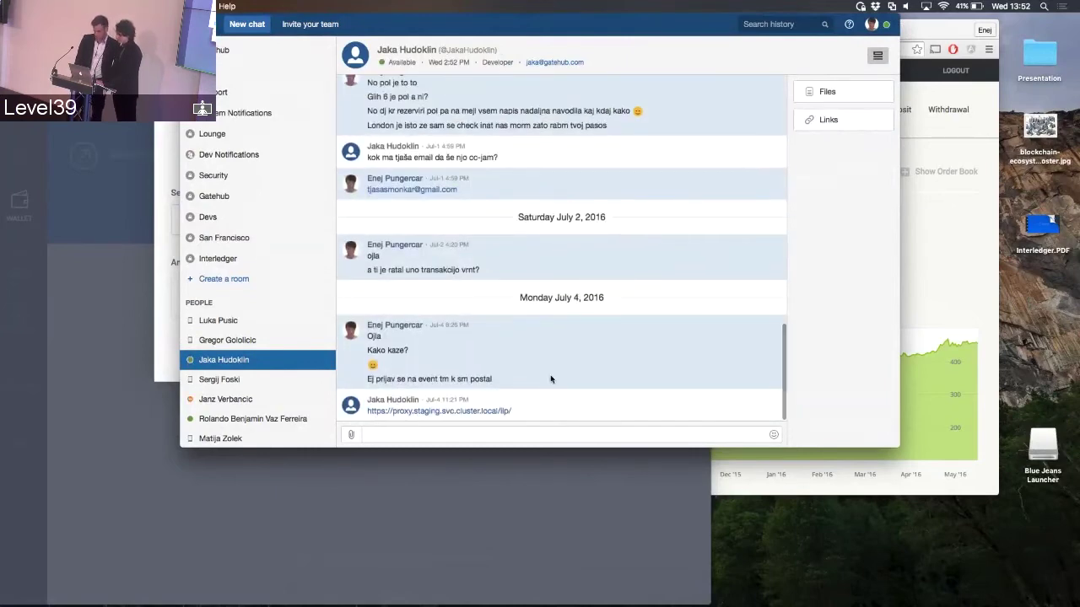
Close the wallet's Send Payment form and bring the Bitstamp account page forward.
left_click(159, 325)
left_click(412, 208)
left_click(525, 92)
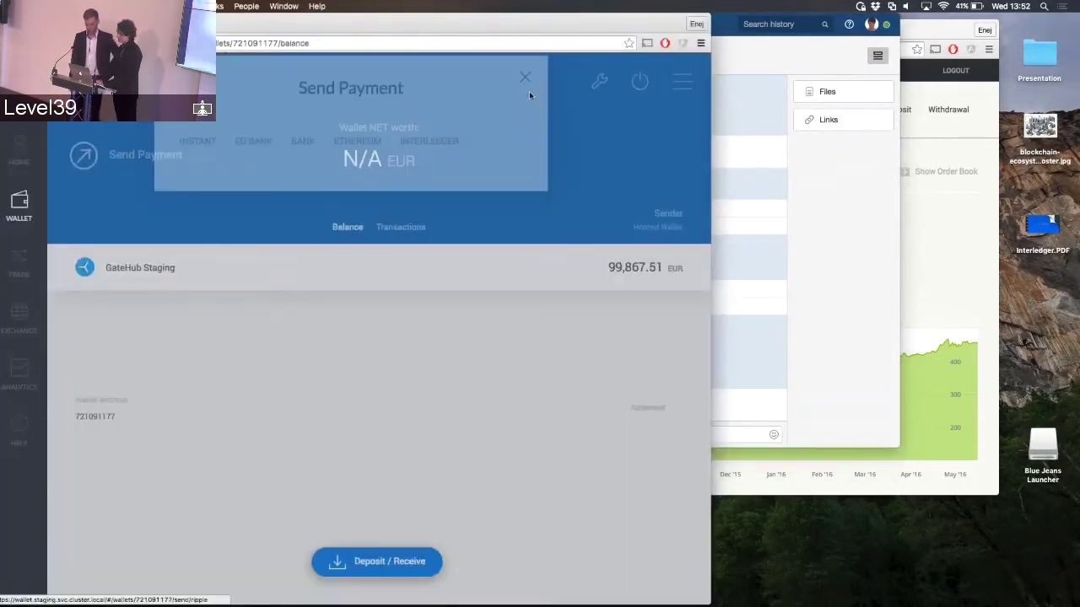
left_click(835, 231)
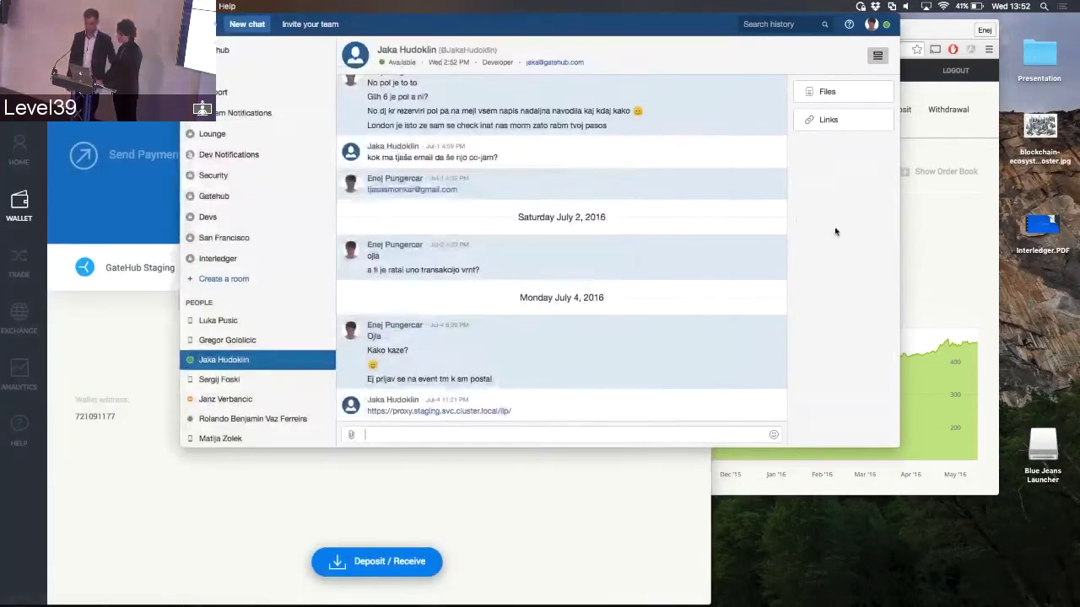
left_click(931, 250)
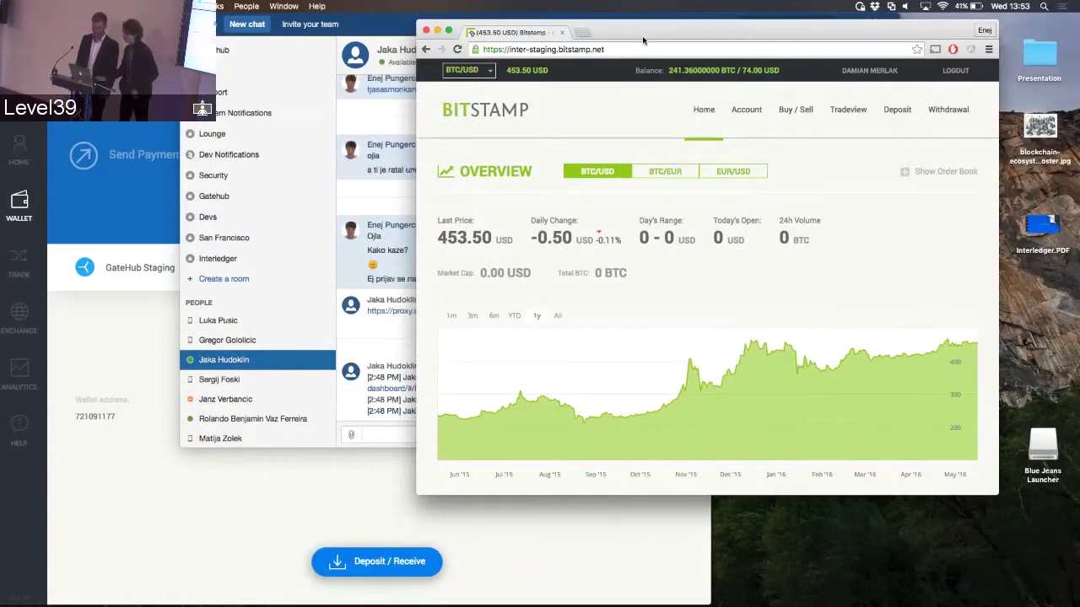
Open the shared Kubernetes dashboard log link, proceeding past the certificate warning.
left_click(411, 351)
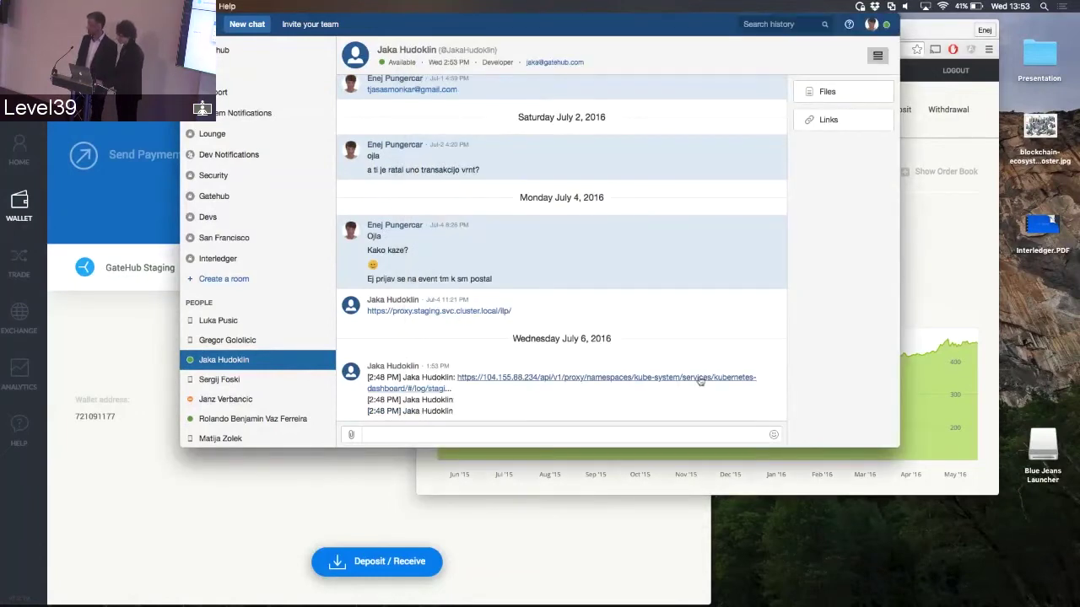
left_click(652, 381)
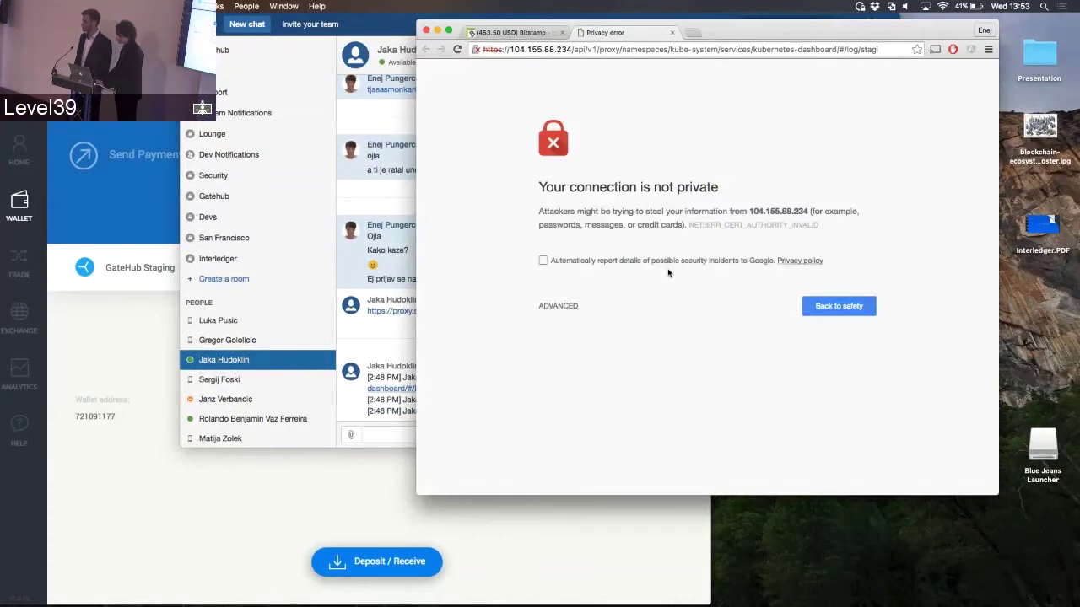
left_click(572, 307)
left_click(579, 403)
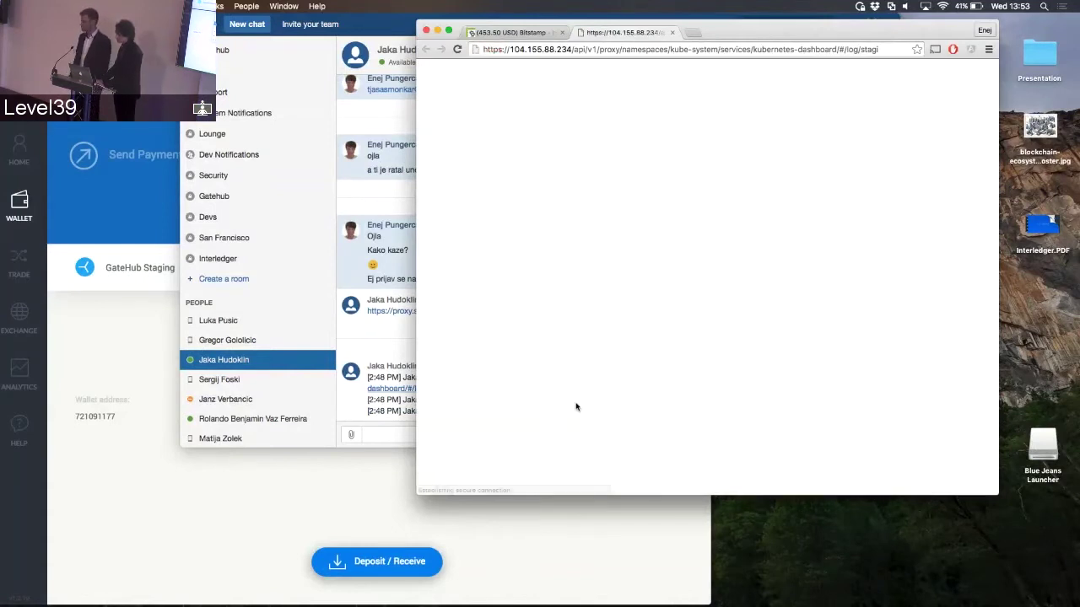
Enter user name admin in the dashboard's Authentication Required prompt.
left_click(398, 412)
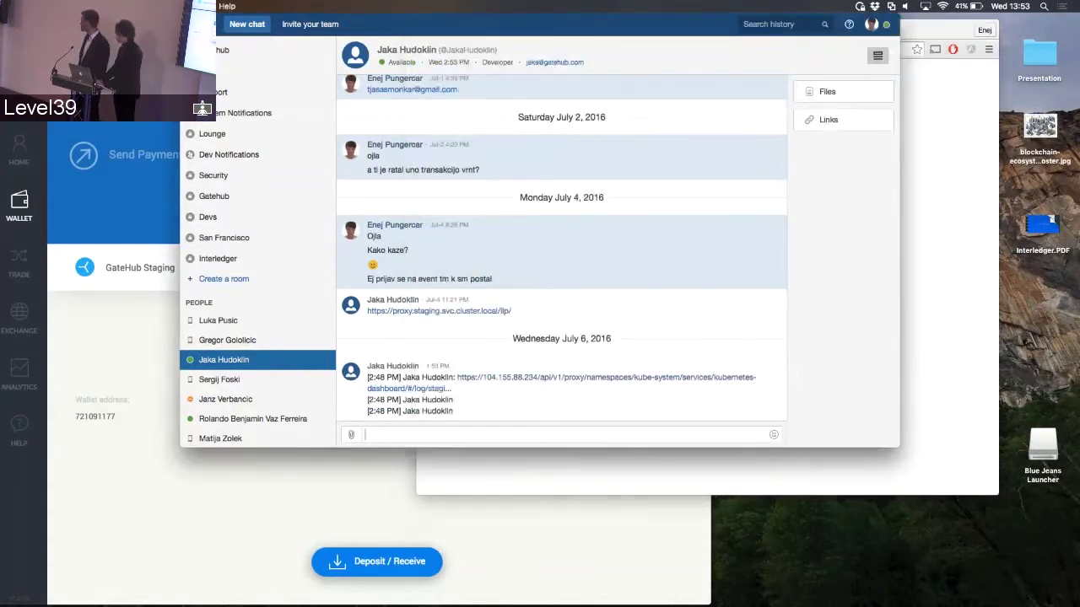
left_click(528, 472)
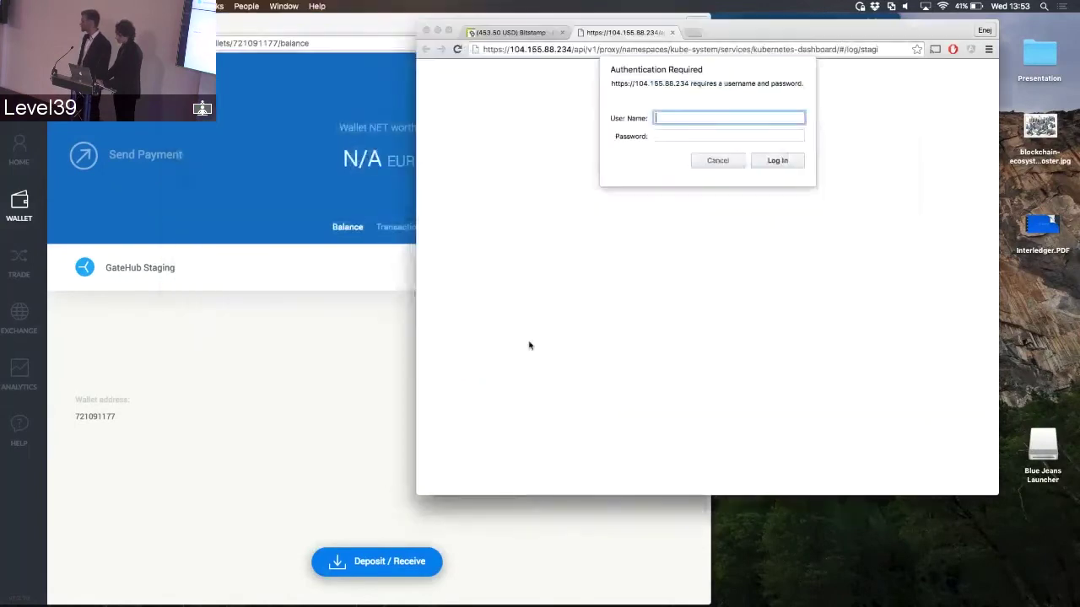
type("admin")
key("Tab")
key("super+Tab")
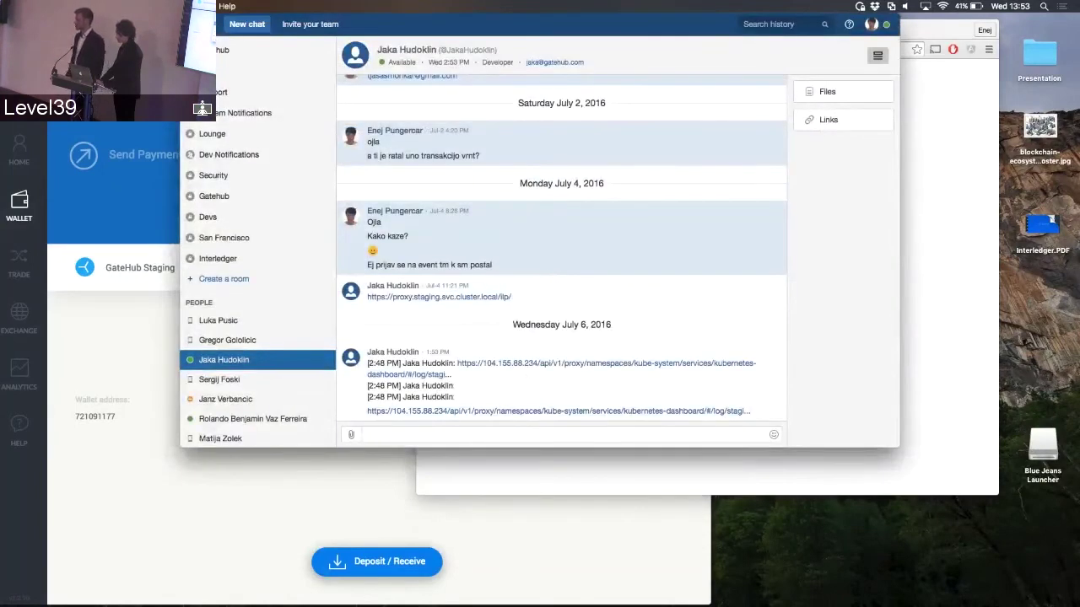
Open the second log link and sign in with user name admin and the pasted password.
left_click(501, 410)
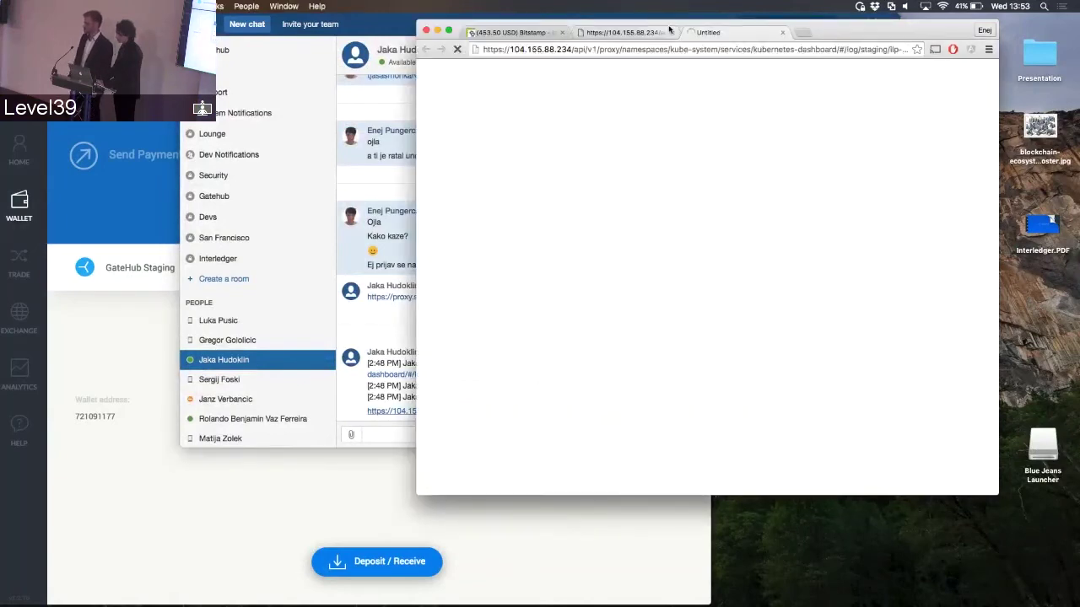
key("super+Tab")
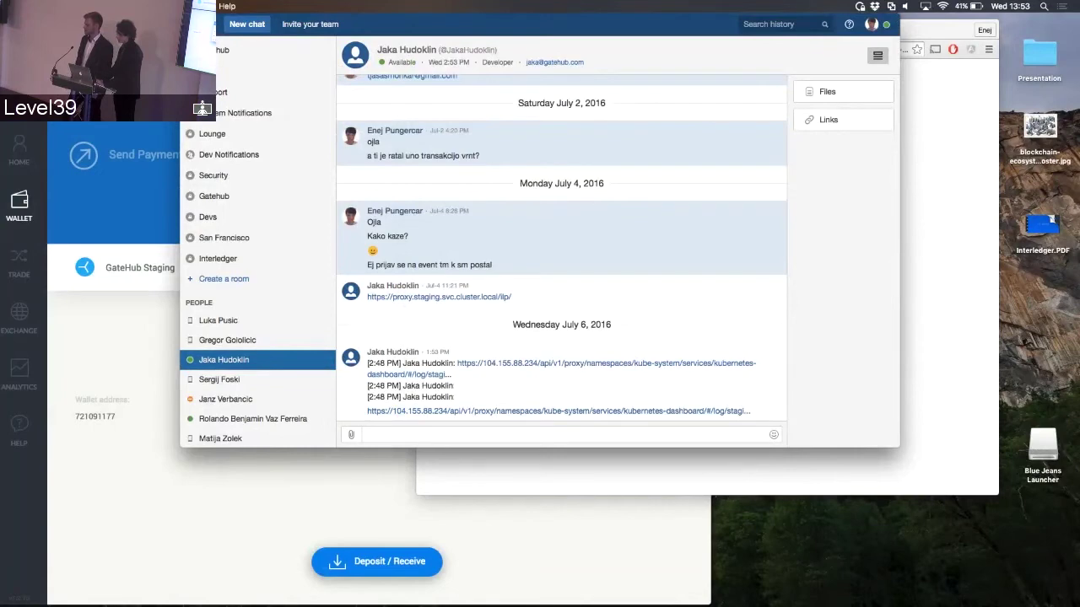
key("super+Tab")
type("admin")
key("Tab")
key("super+Tab")
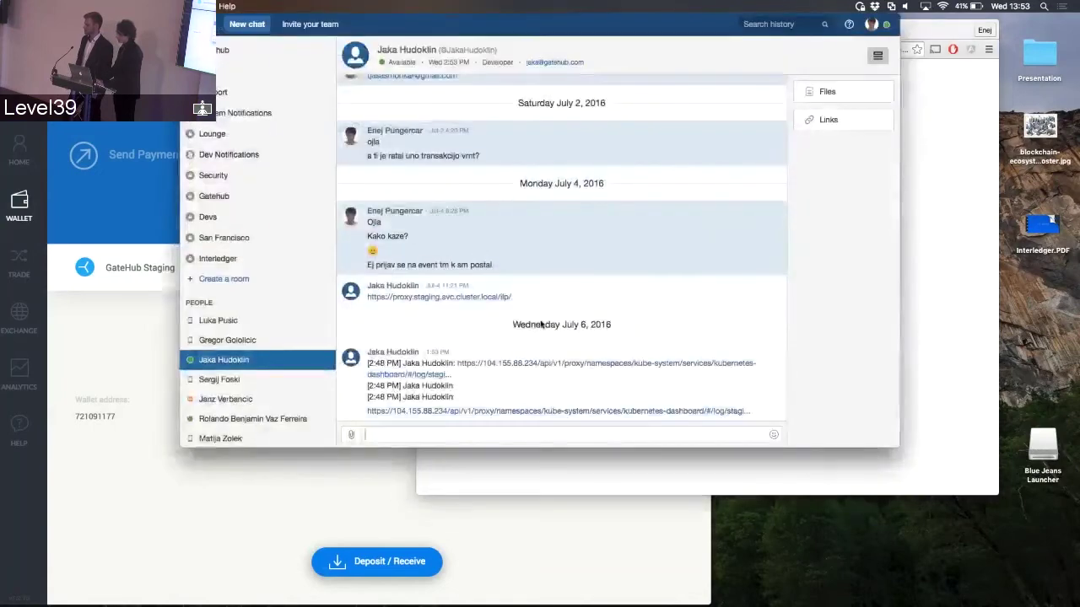
key("super+Tab")
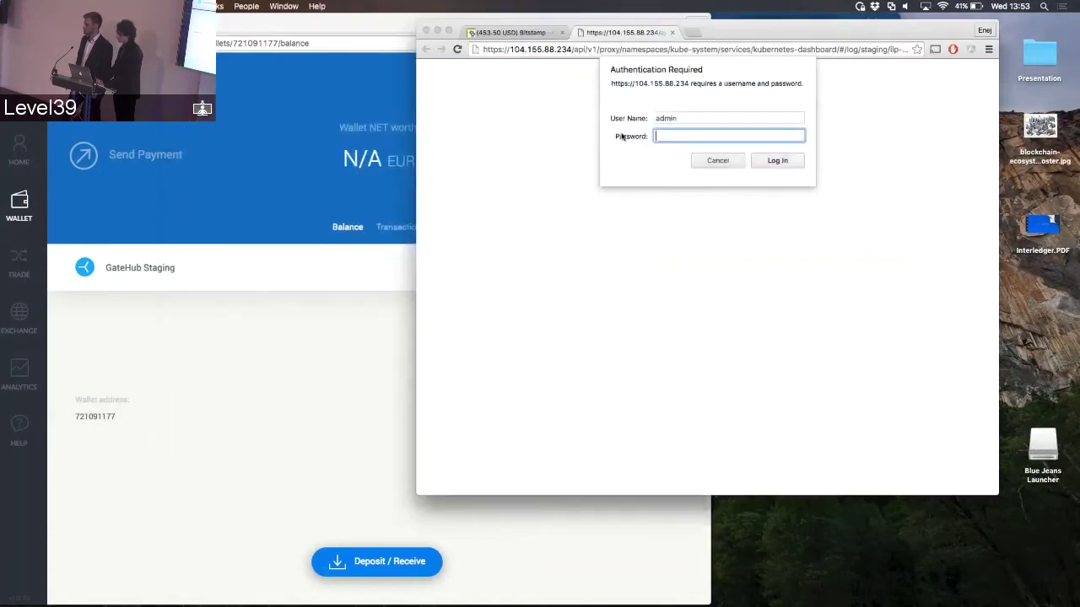
key("super+v")
Log in to the dashboard, then bring forward the GateHub wallet showing 99,867.51 EUR.
left_click(774, 161)
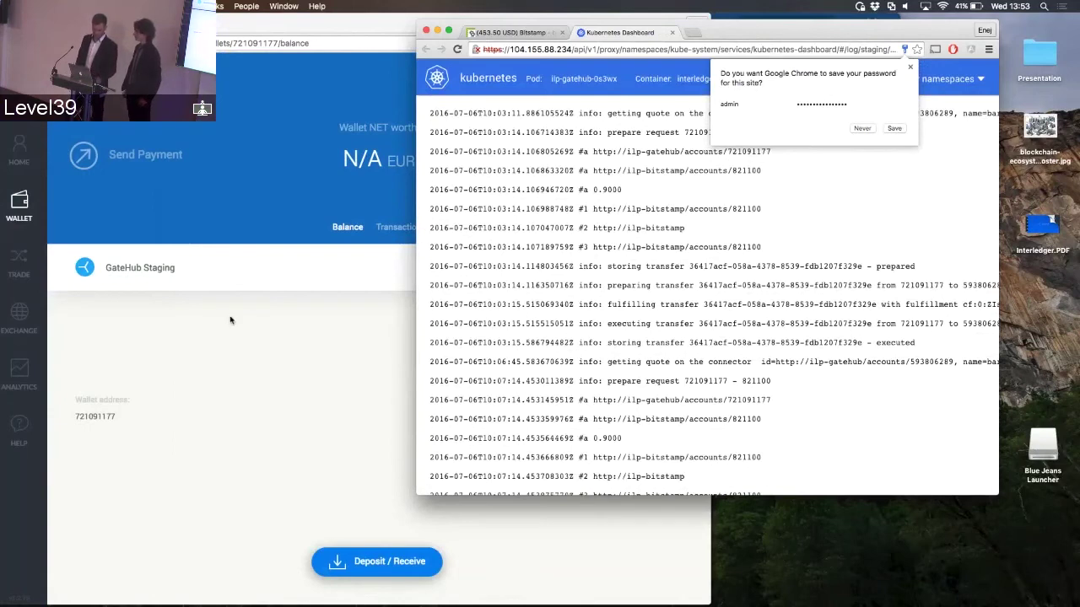
left_click(243, 344)
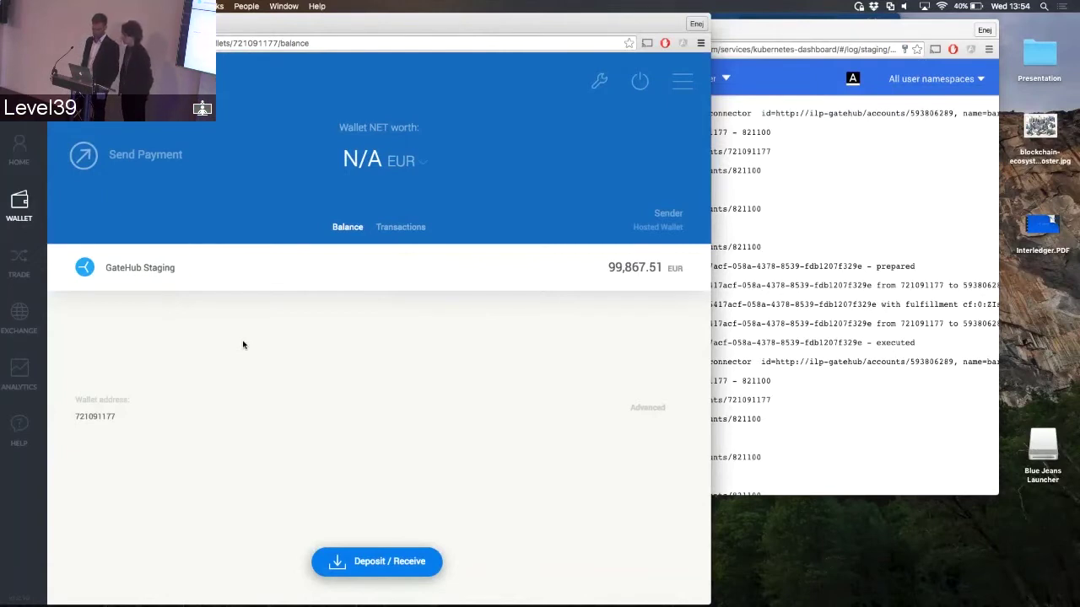
Select the sender's wallet address, then return the Kubernetes connector log to the front.
double_click(113, 415)
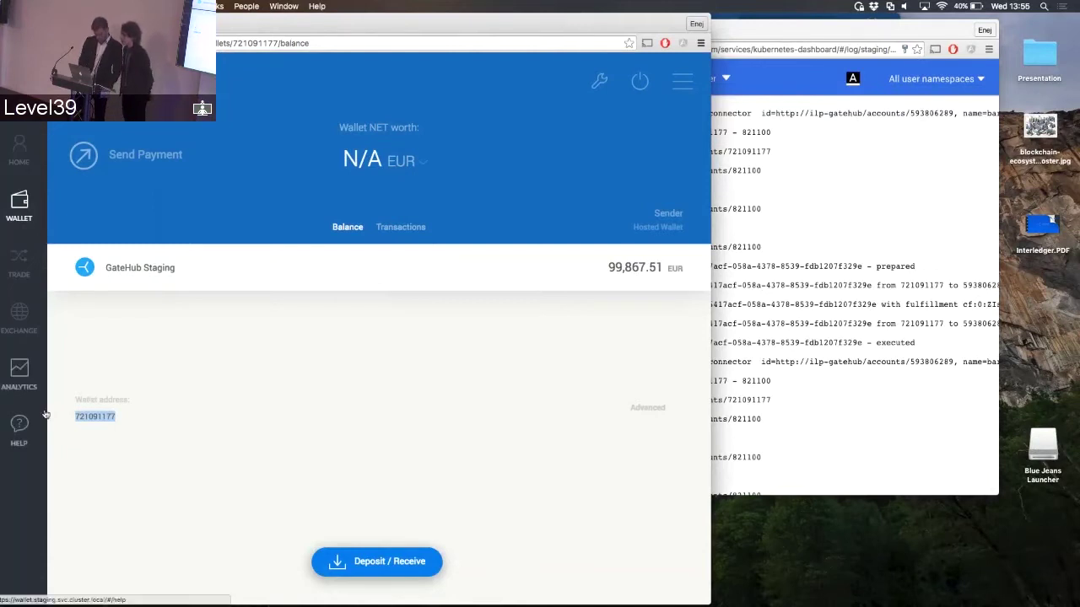
left_click(754, 342)
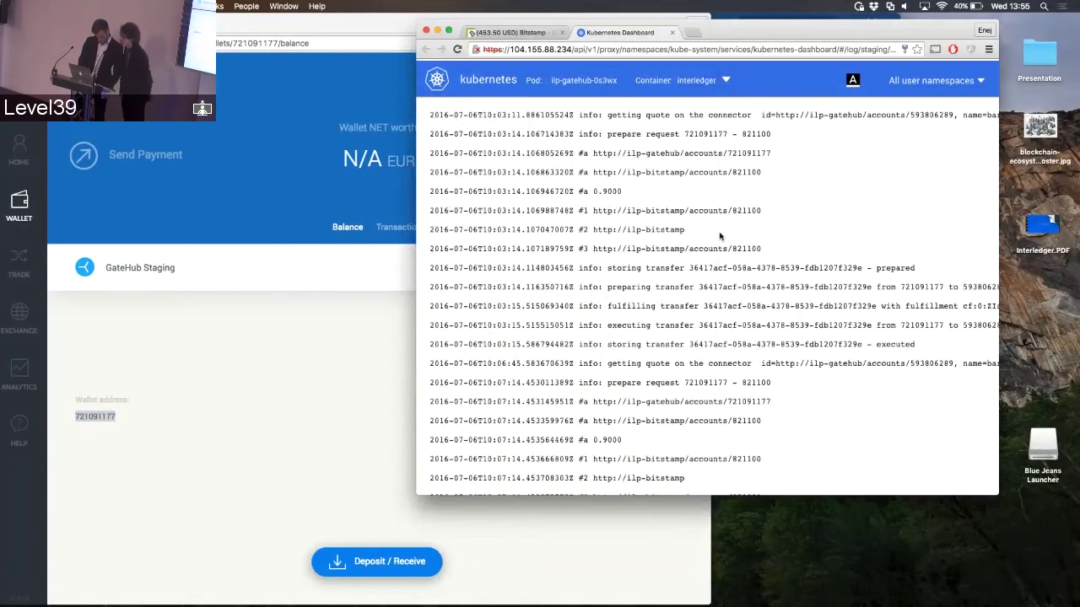
Read down the connector log's recent transfers, then return to the 99,867.51 EUR wallet.
scroll(719, 236, "down", 10)
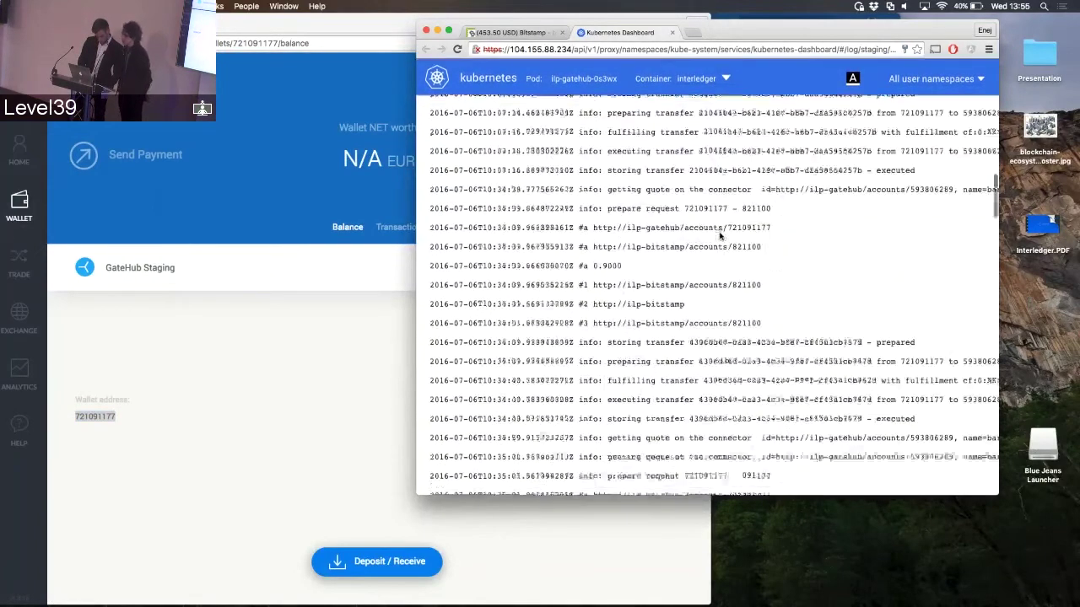
scroll(719, 236, "down", 5)
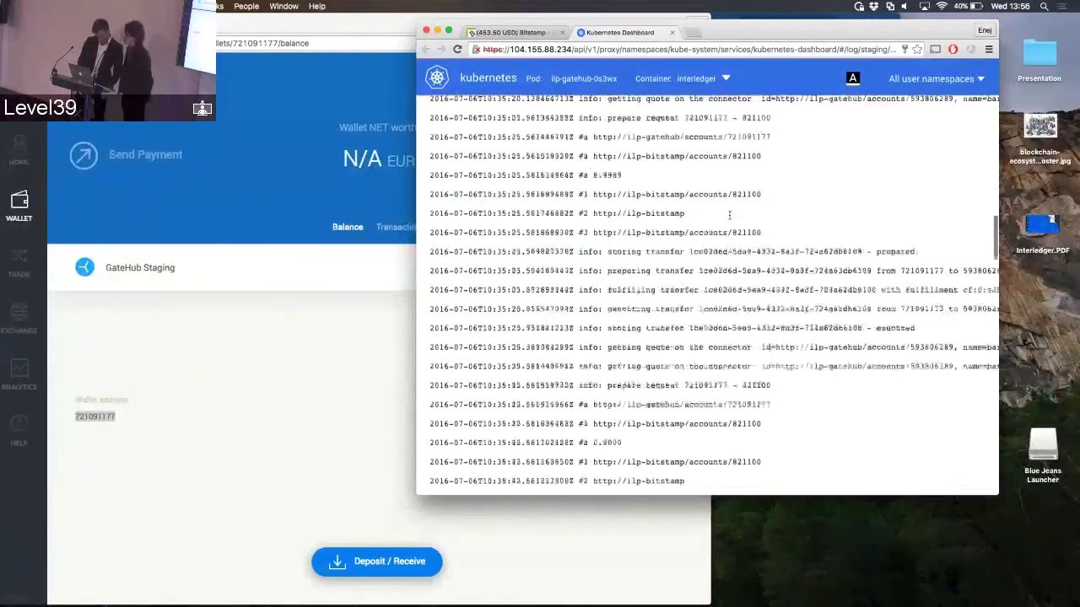
scroll(728, 215, "down", 5)
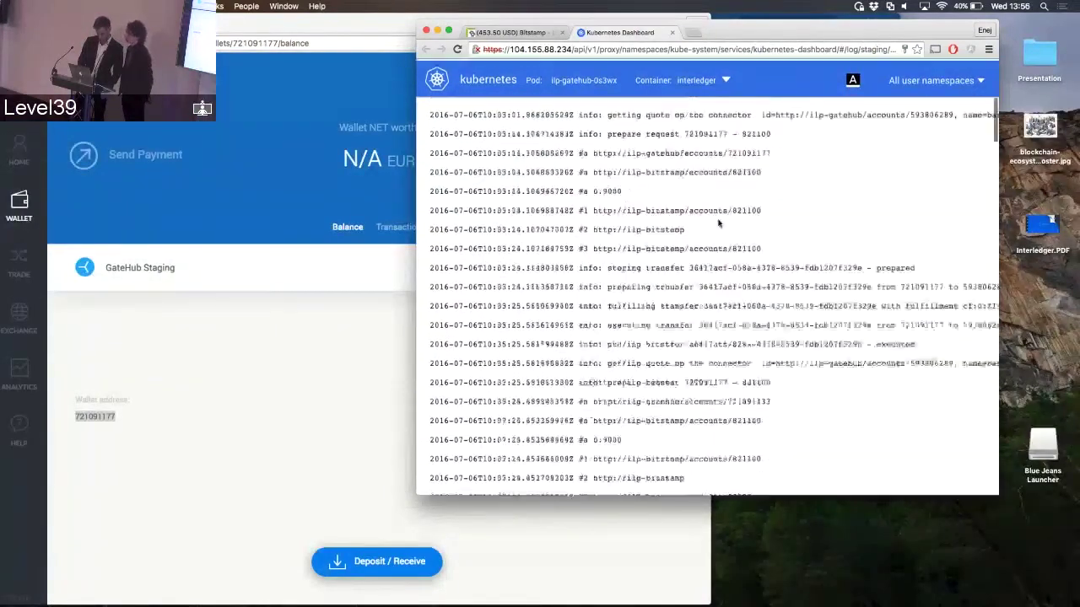
left_click(281, 291)
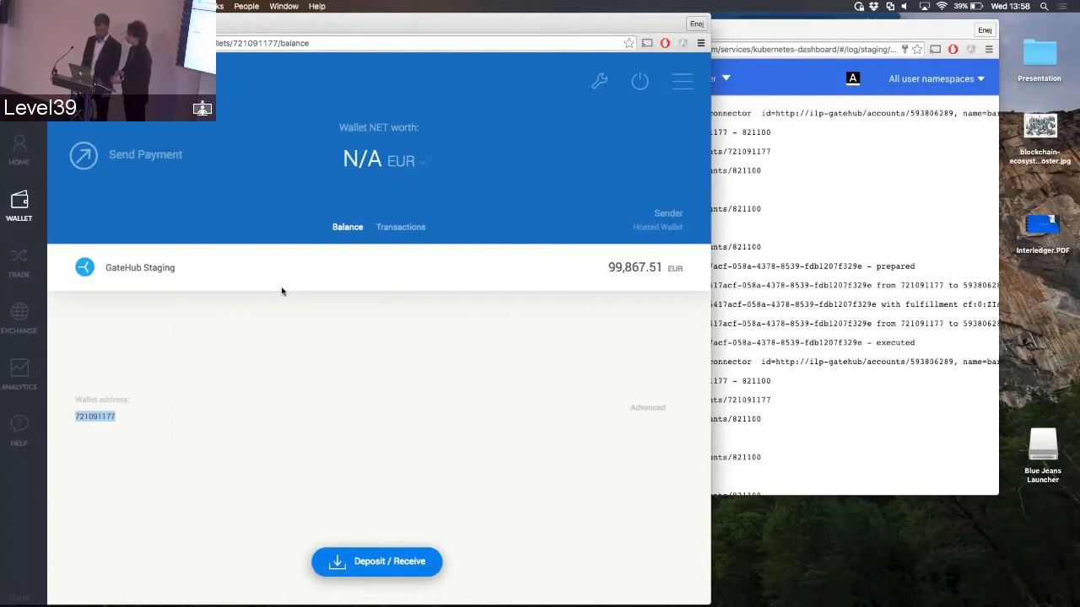
Bring up HipChat from the Dock and hide it again through Mission Control.
mouse_move(595, 588)
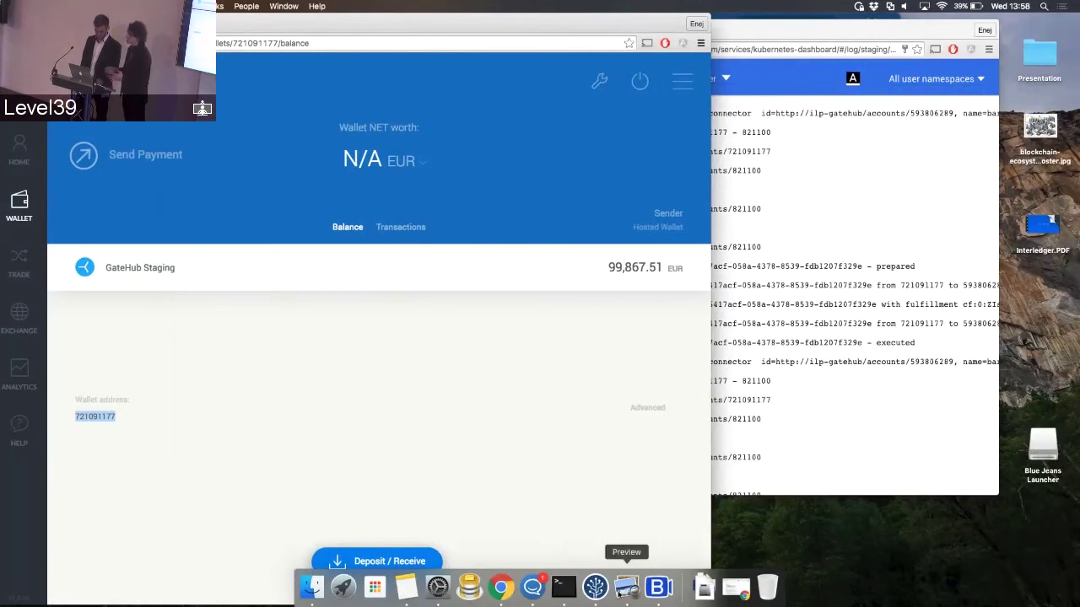
left_click(533, 587)
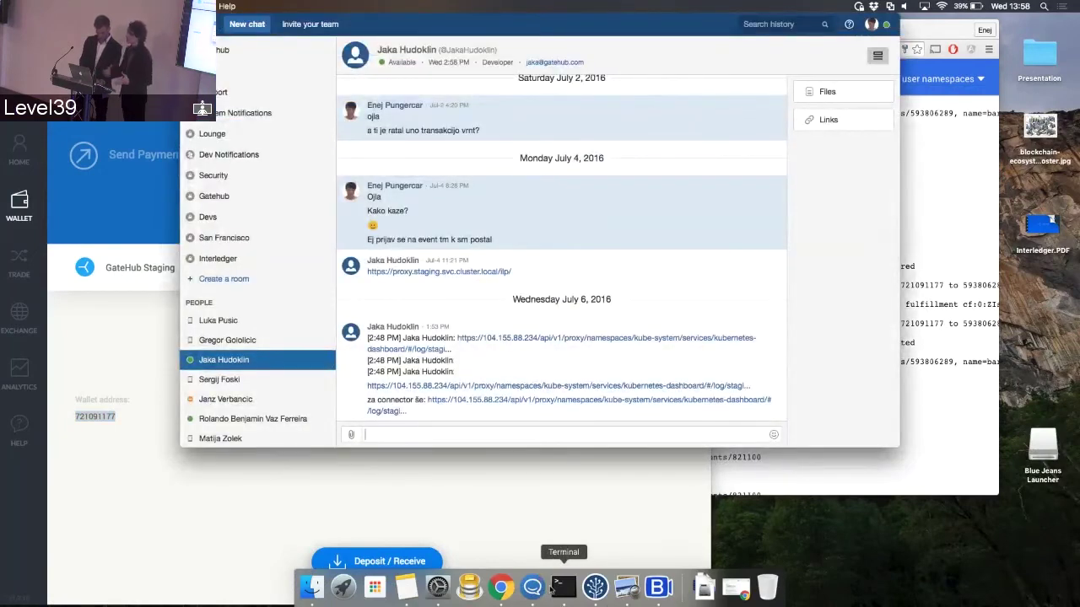
key("super+Tab")
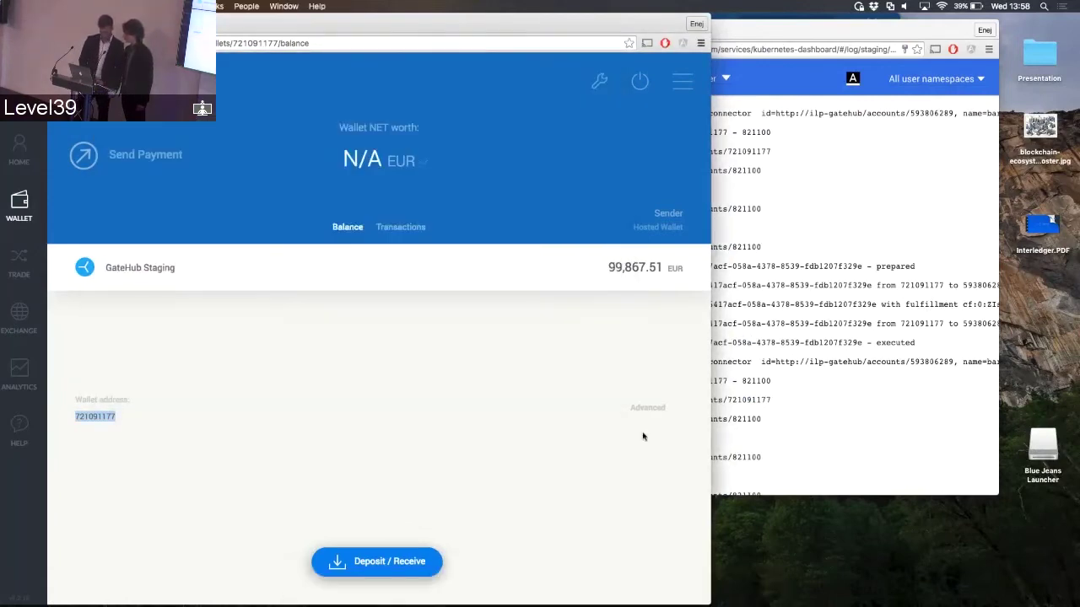
key("ctrl+Up")
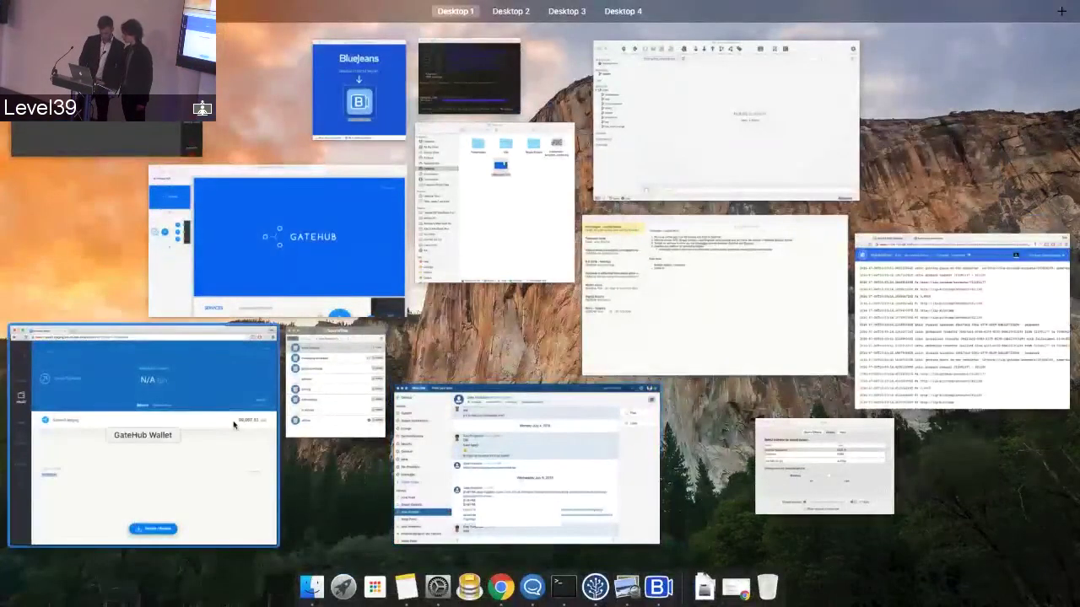
left_click(432, 427)
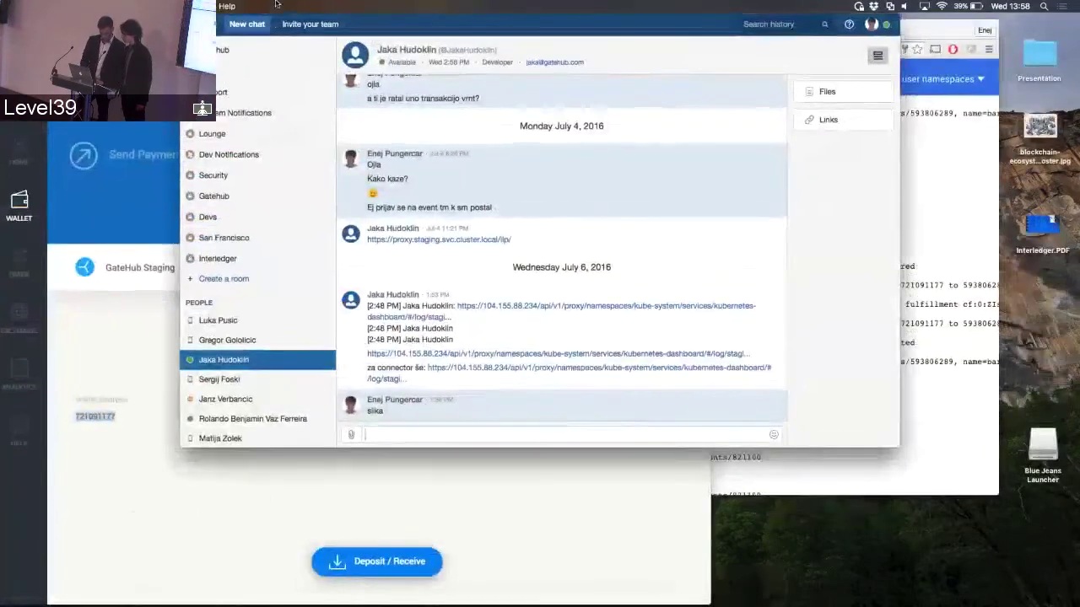
key("super+w")
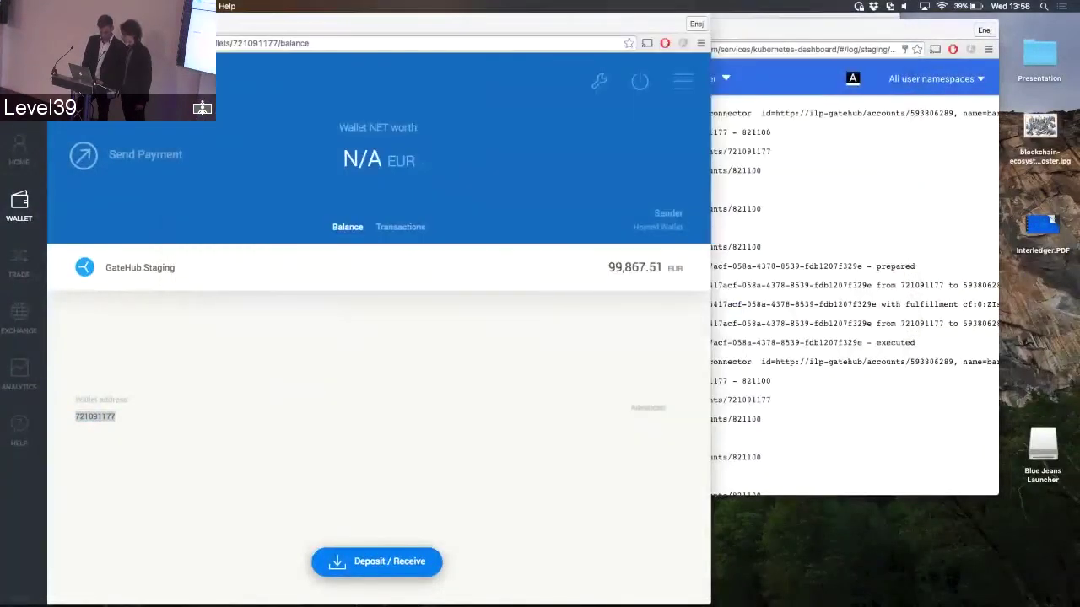
Switch Chrome to Bitstamp and check its balance of 241.36 BTC and 74.00 USD.
left_click(759, 30)
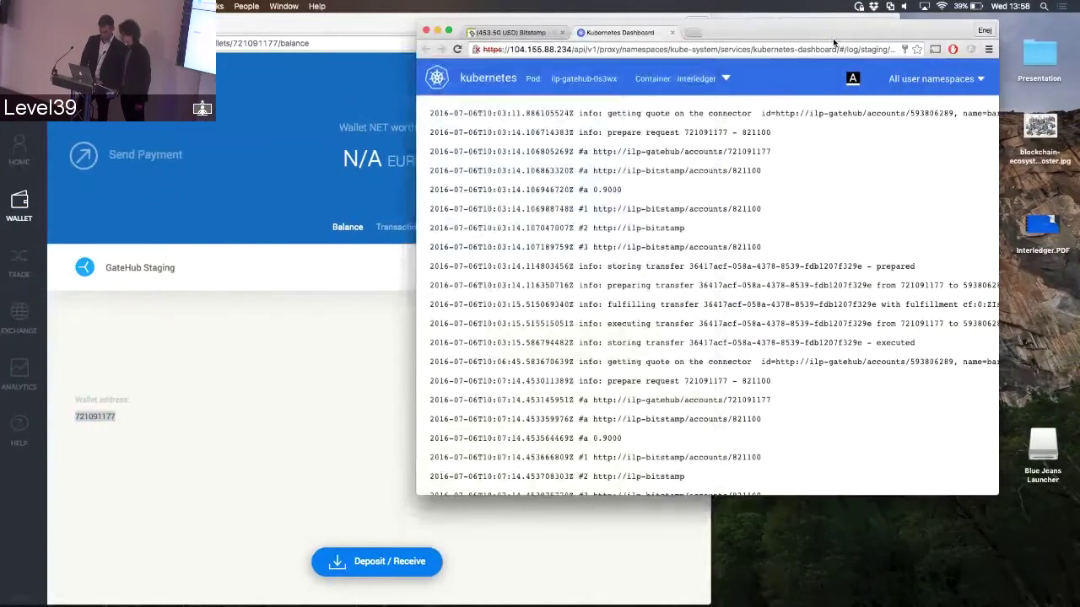
left_click(502, 32)
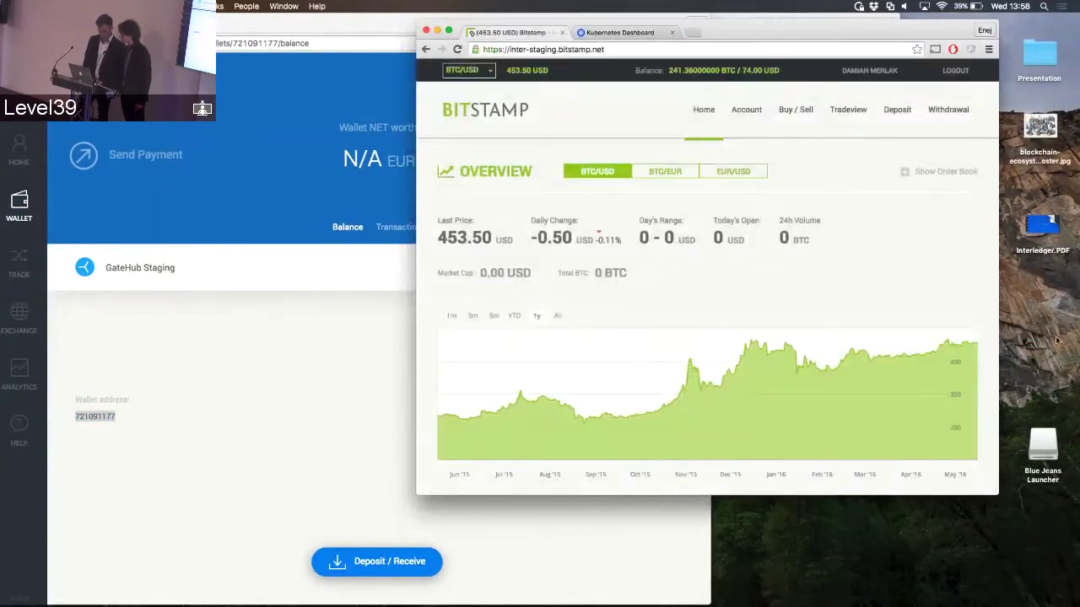
left_click(897, 502)
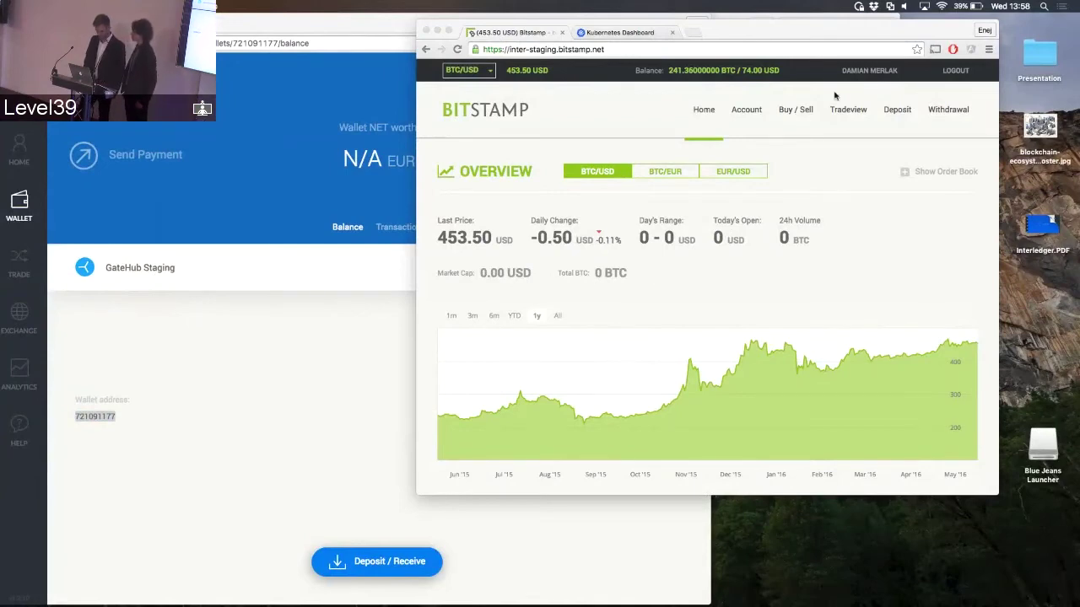
left_click(757, 116)
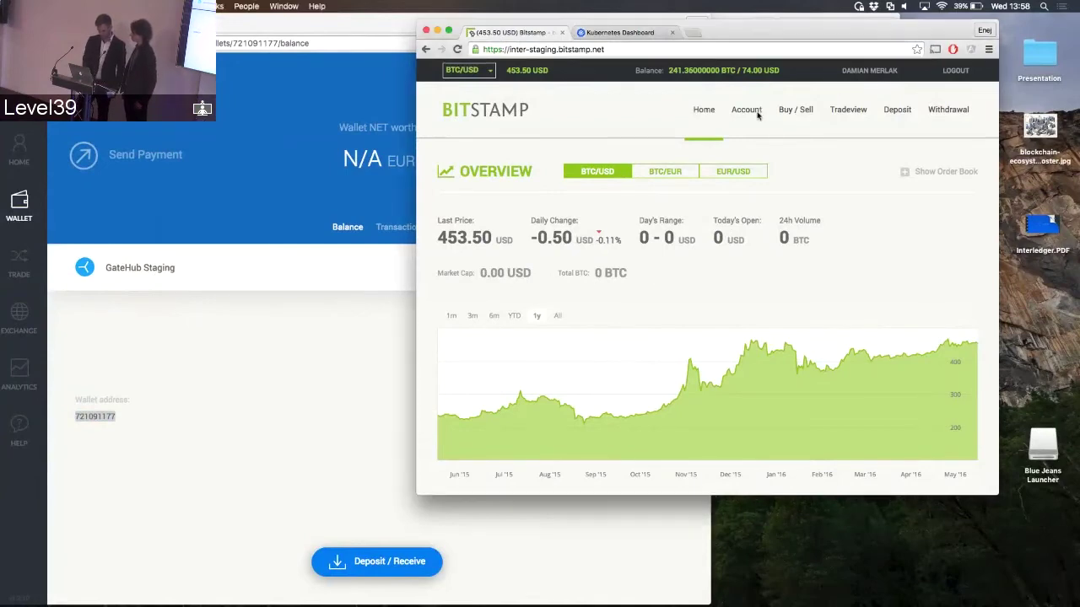
left_click(745, 110)
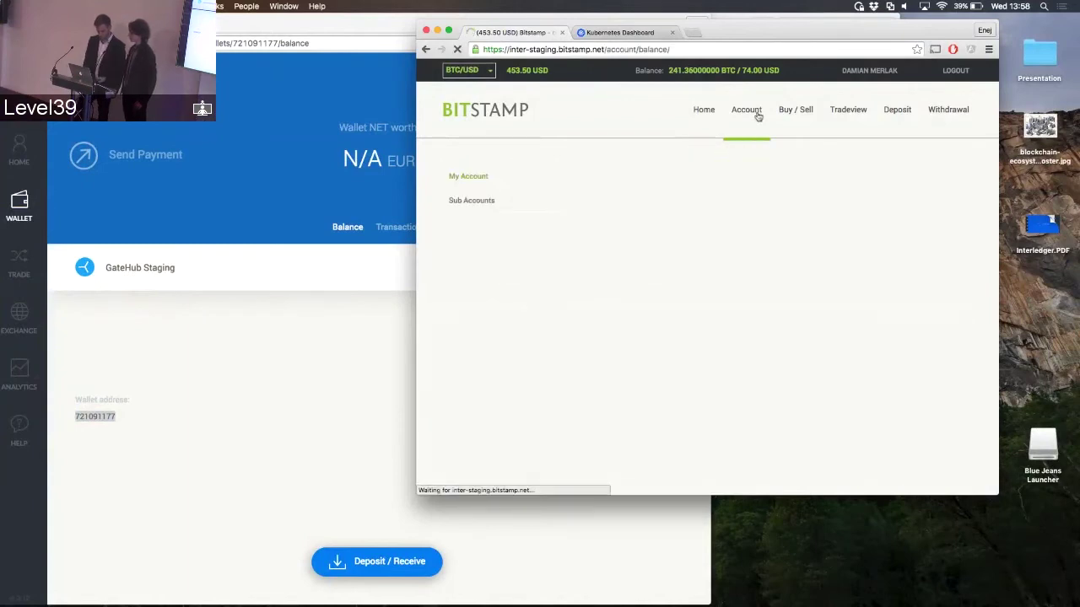
left_click(699, 115)
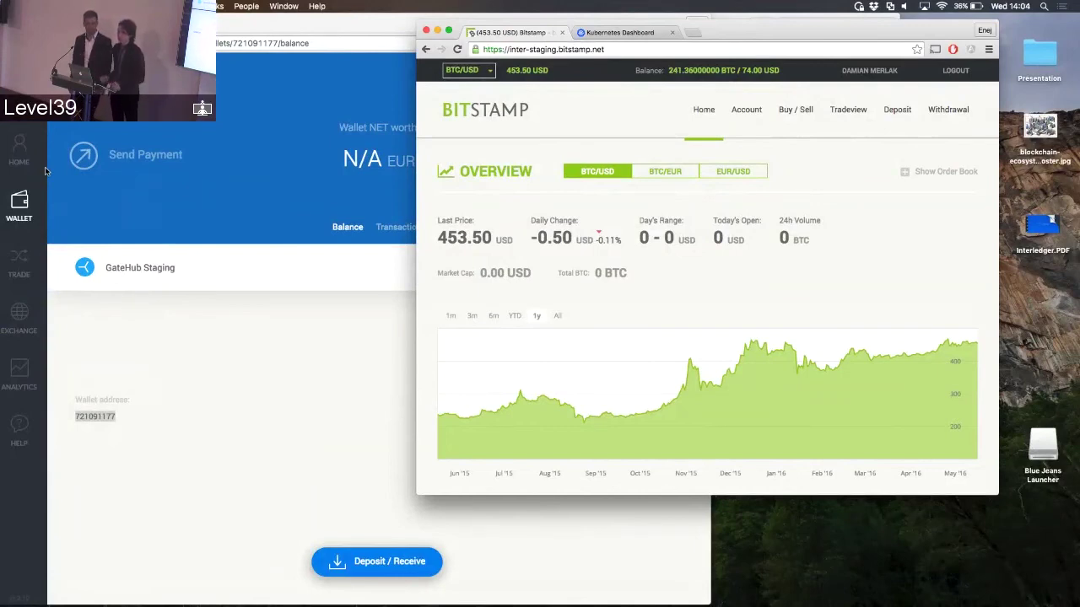
Return to the GateHub home page to review Sender (99,867.51 EUR) and Connector (100,123.50 EUR) balances.
left_click(19, 152)
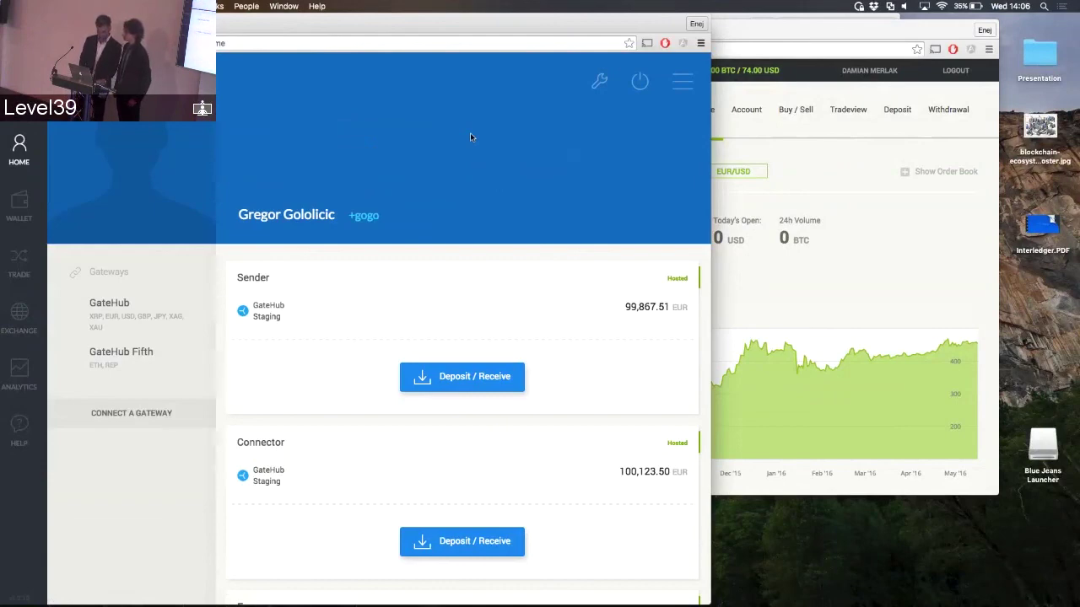
left_click(471, 138)
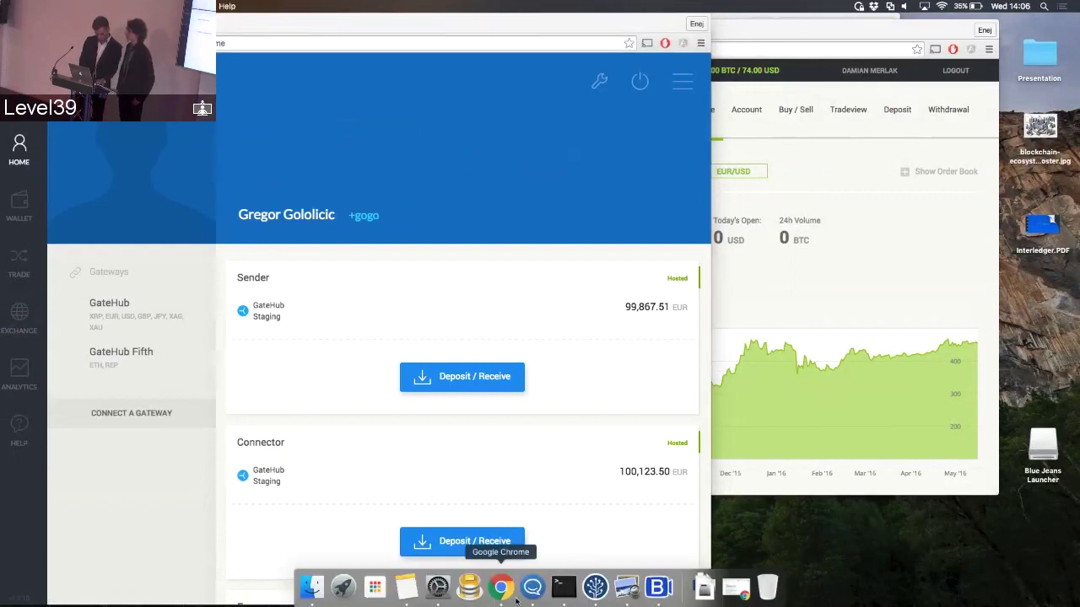
left_click(527, 597)
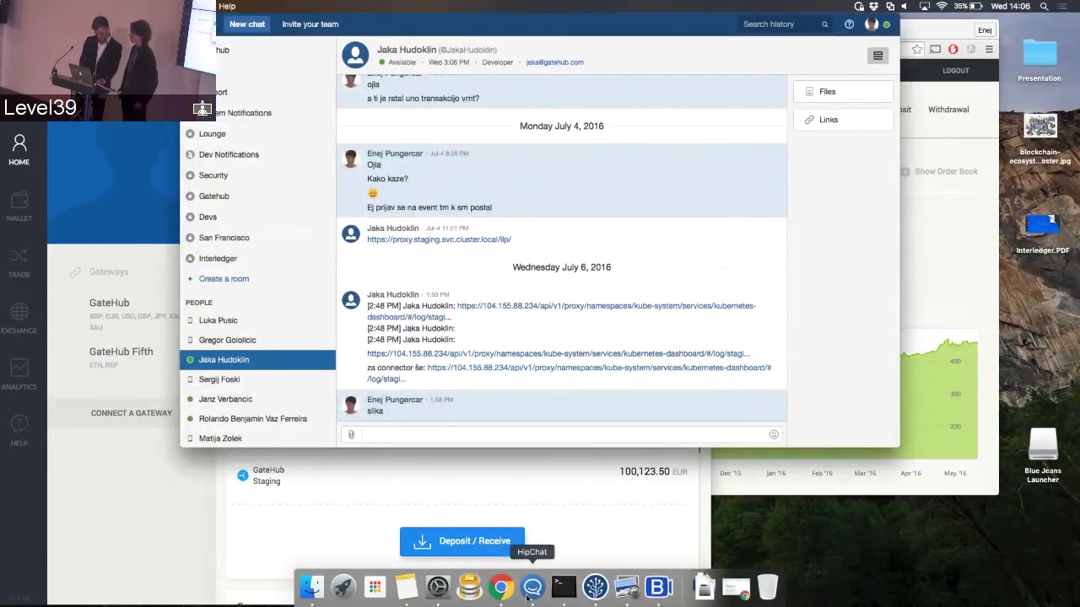
key("super+Tab")
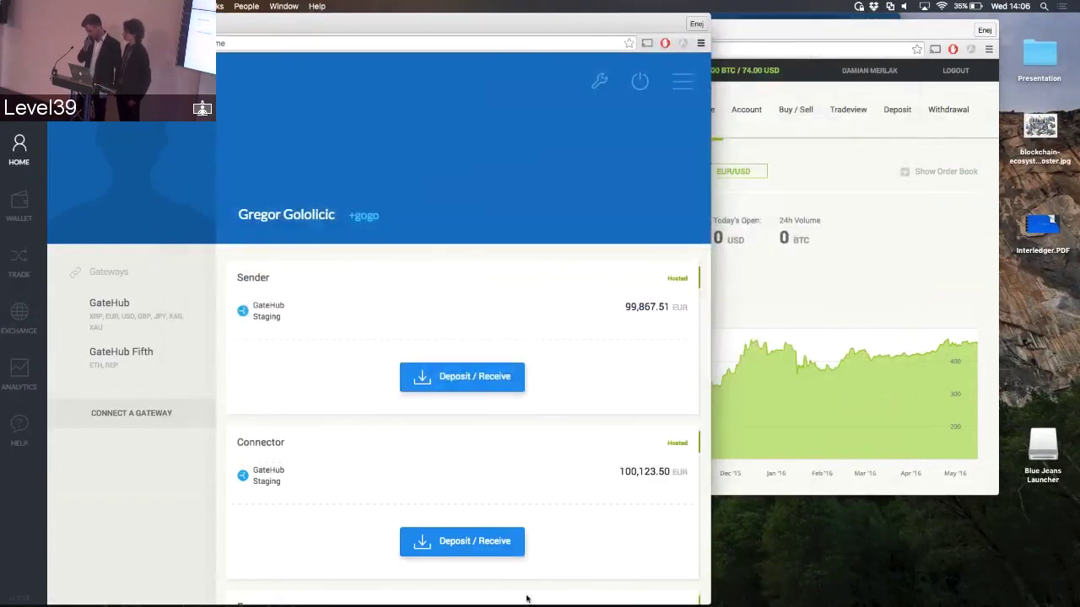